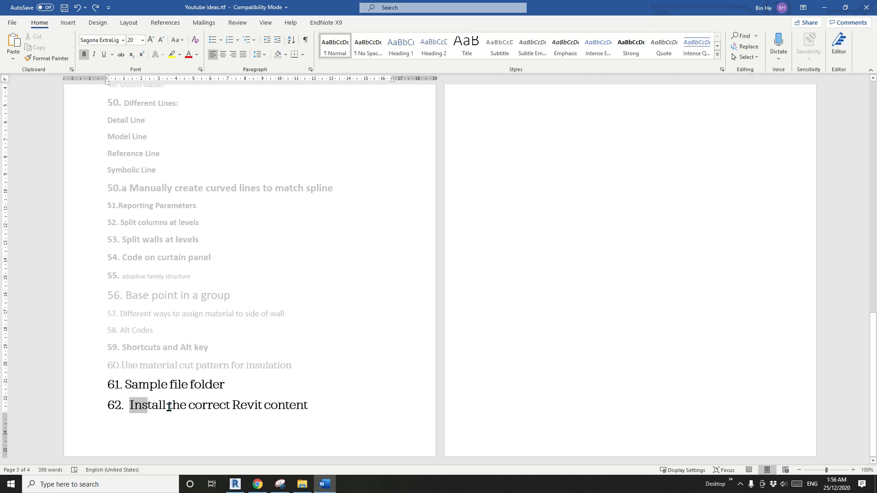
left_click_drag(169, 407, 313, 412)
left_click(325, 409)
left_click_drag(228, 388, 126, 388)
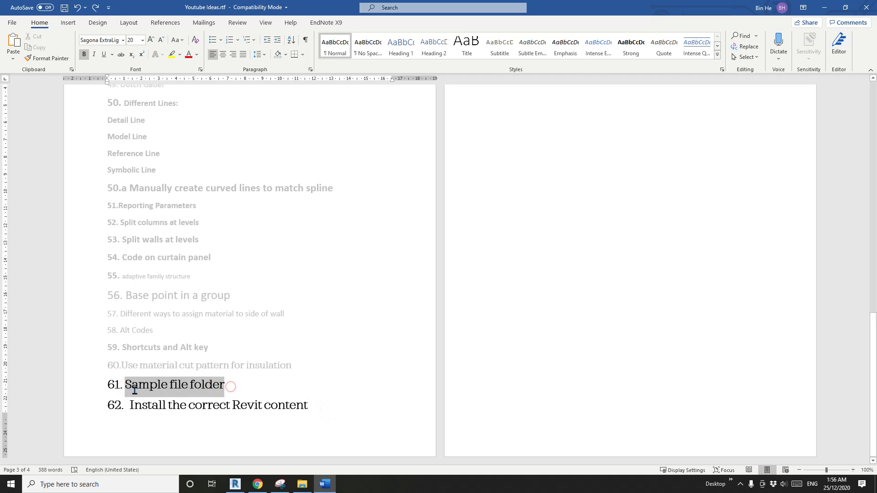
left_click(243, 392)
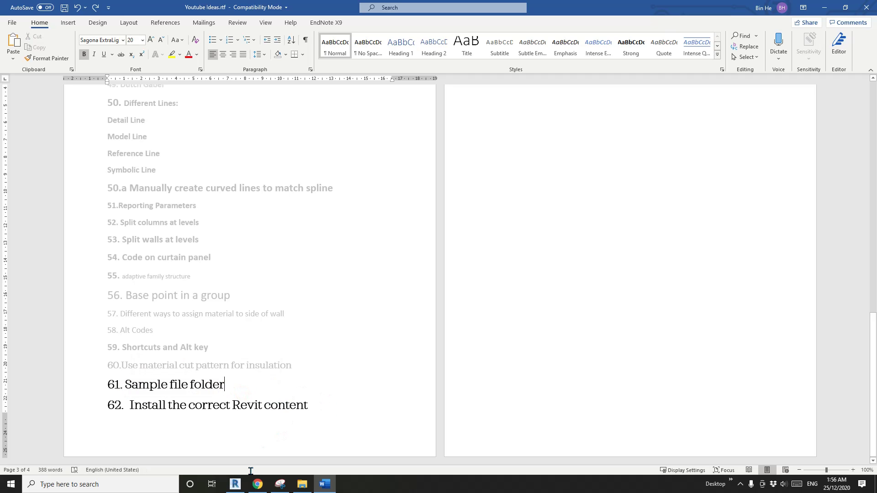
Switch to Revit and bring up the file browser for opening a family from the Australia library.
left_click(235, 484)
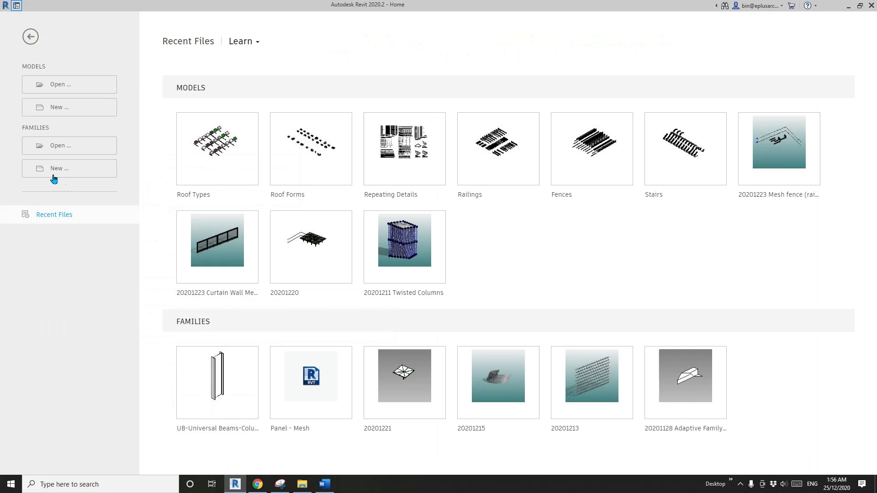
left_click(56, 150)
left_click_drag(430, 85, 427, 85)
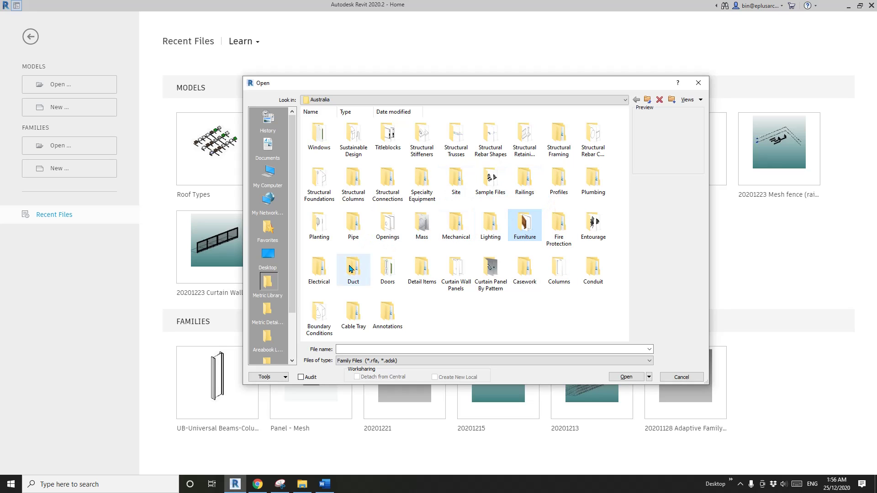
Browse the Doors folder and preview the 3-panel and 4-panel sliding door families.
double_click(387, 268)
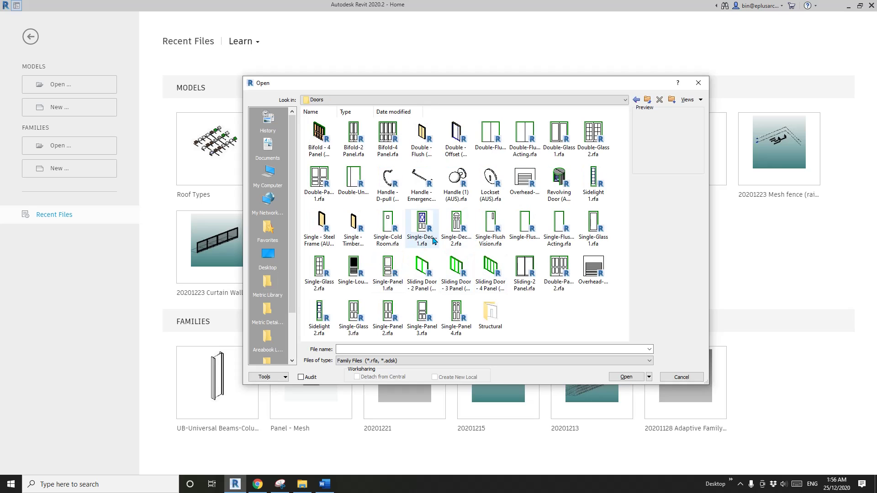
left_click(436, 277)
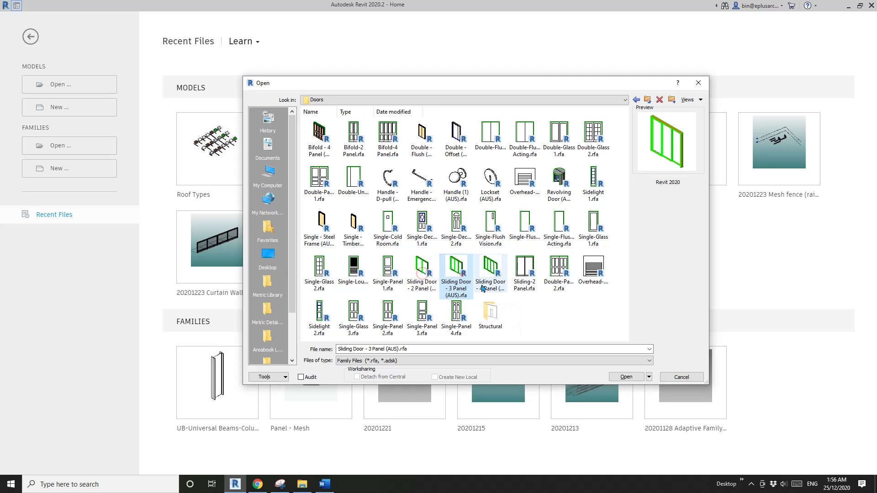
left_click(495, 283)
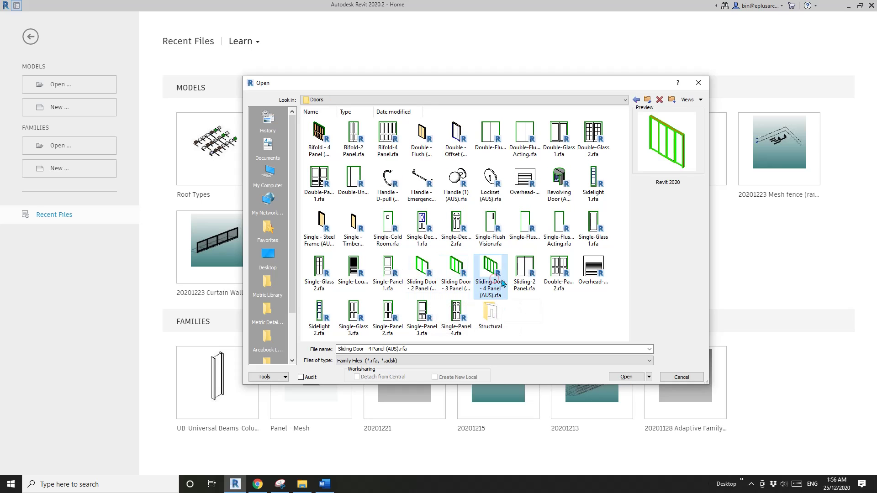
left_click(457, 282)
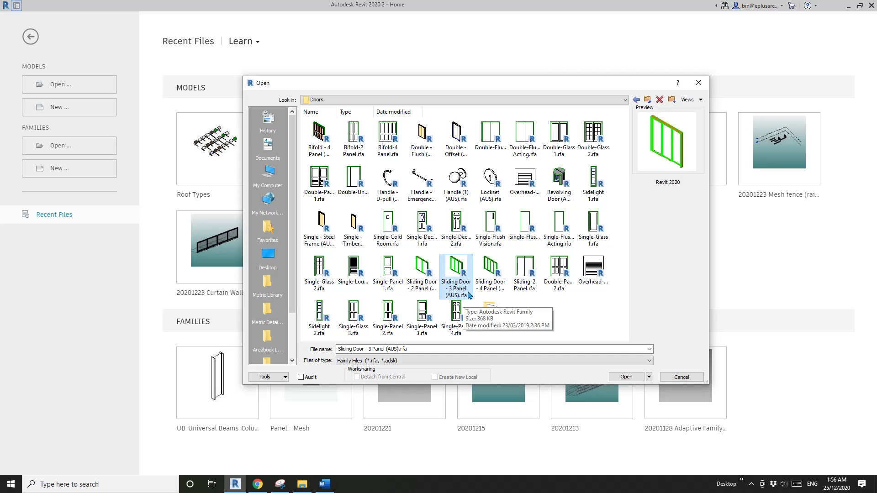
left_click(565, 306)
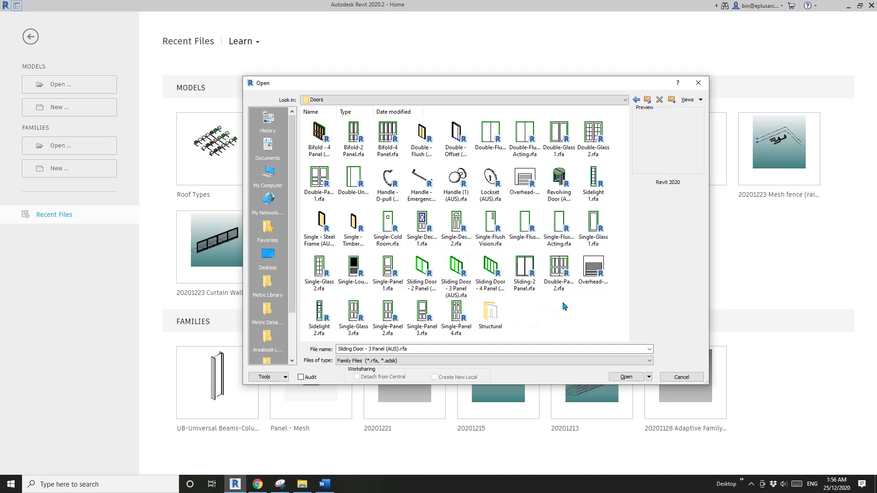
Examine the Site folder's Sports, Accessories, Logistics and Utilities families, returning to the Australia library folder.
left_click(648, 101)
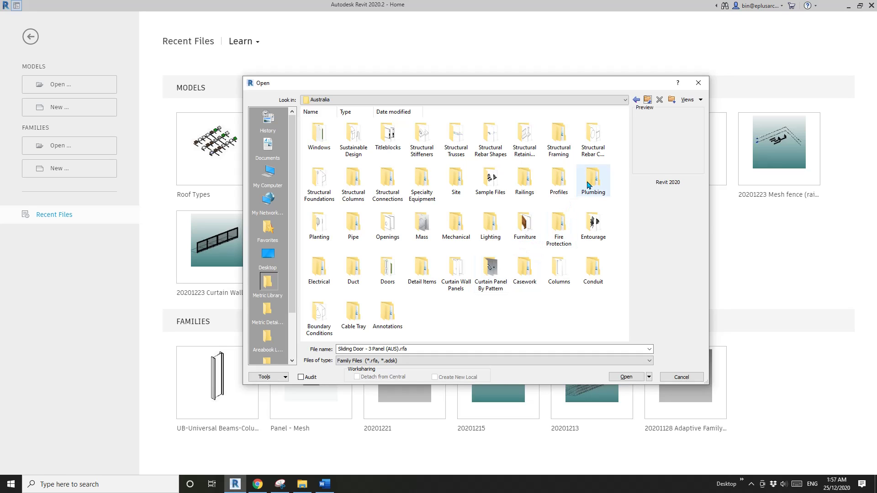
double_click(456, 185)
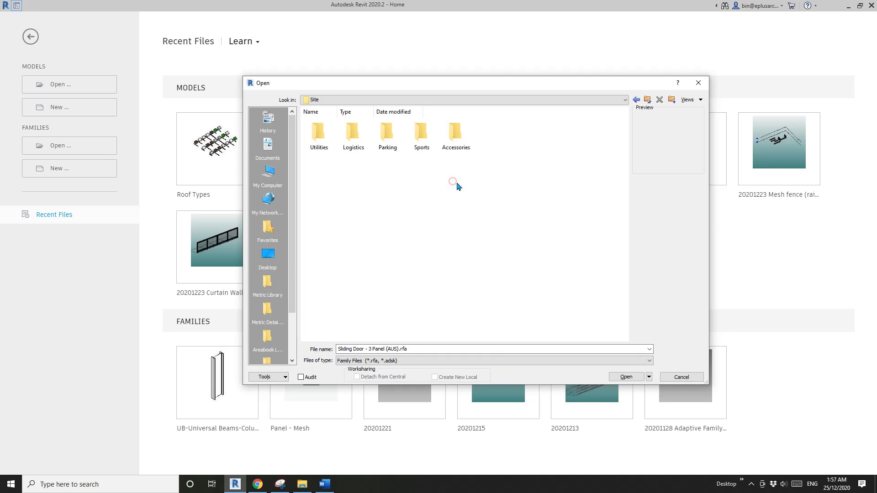
double_click(421, 132)
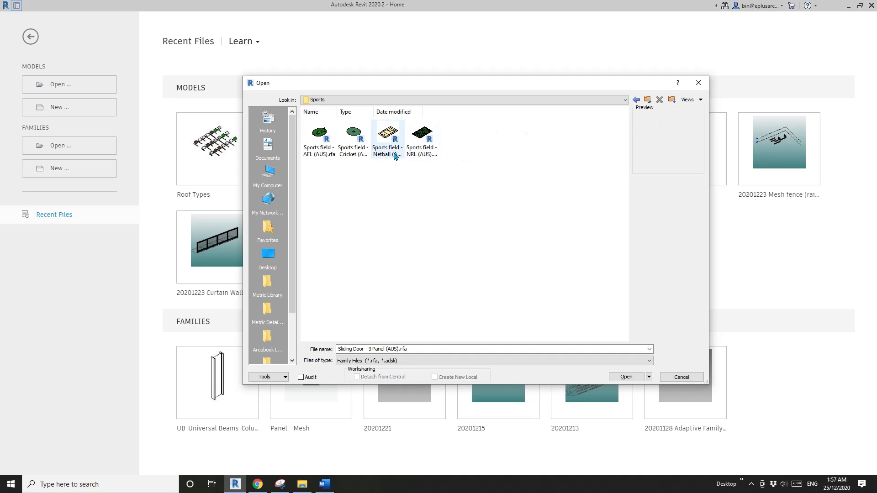
left_click(647, 100)
double_click(450, 141)
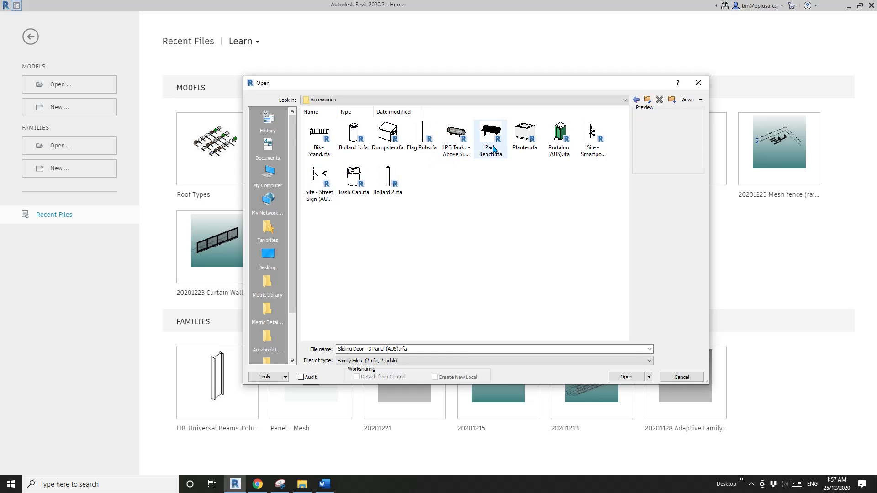
left_click(648, 100)
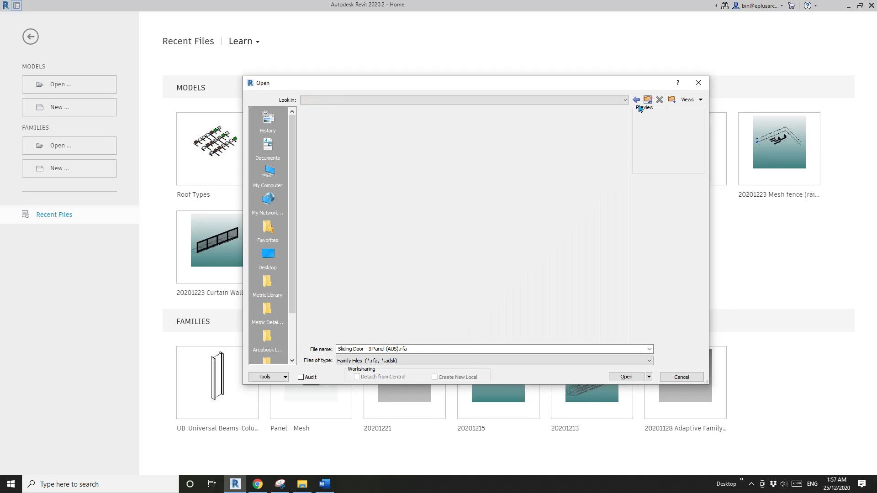
double_click(354, 135)
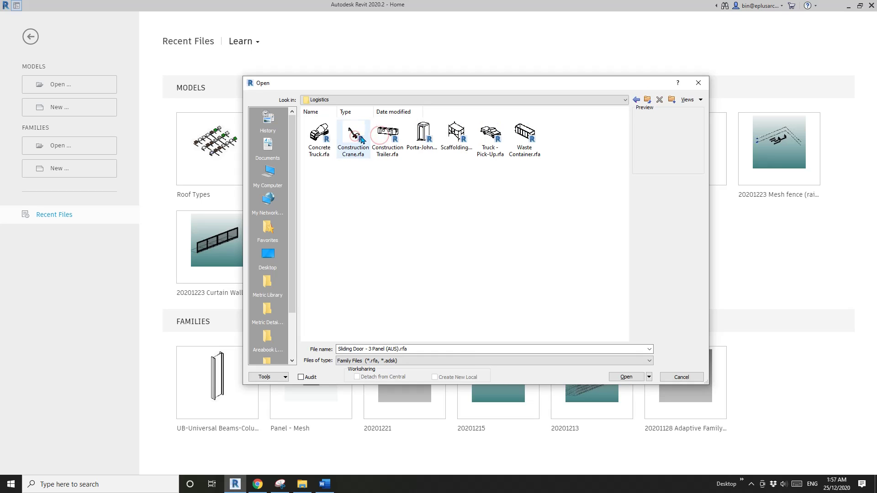
left_click(647, 100)
double_click(314, 139)
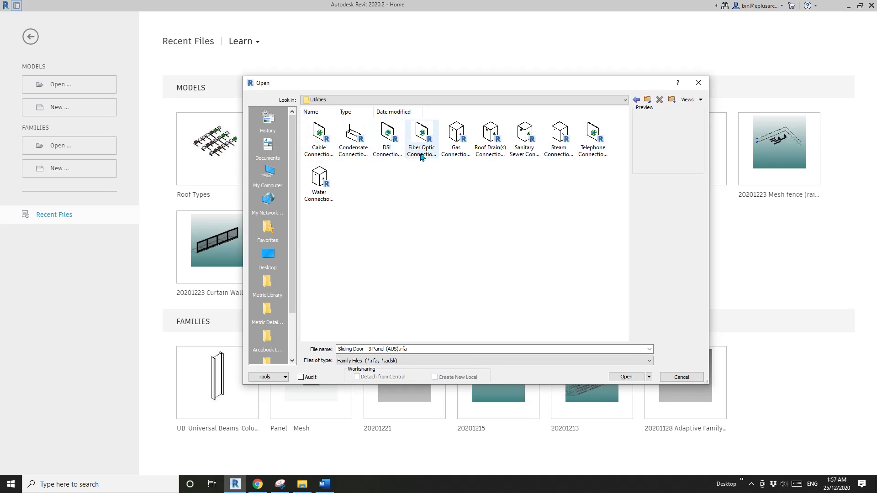
left_click(647, 100)
left_click(648, 100)
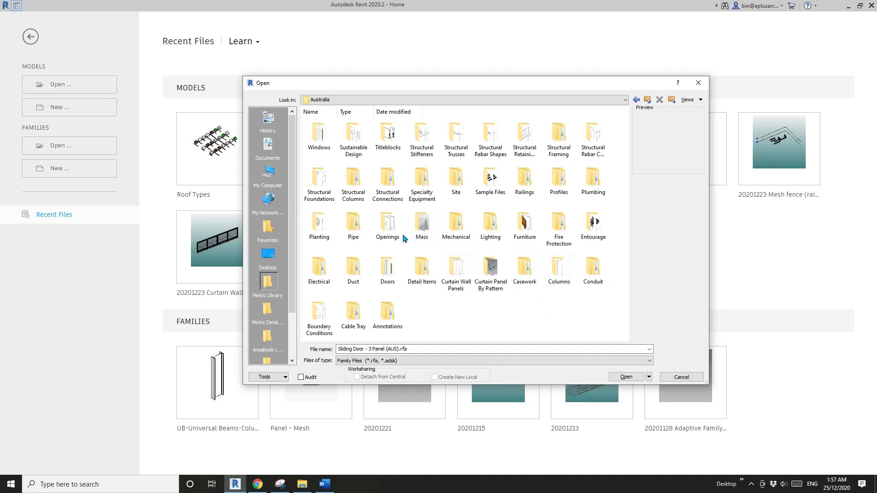
Examine the steel families under Structural Framing, including the Australian Standard folder, and return to the Australia library folder.
left_click(559, 141)
double_click(559, 140)
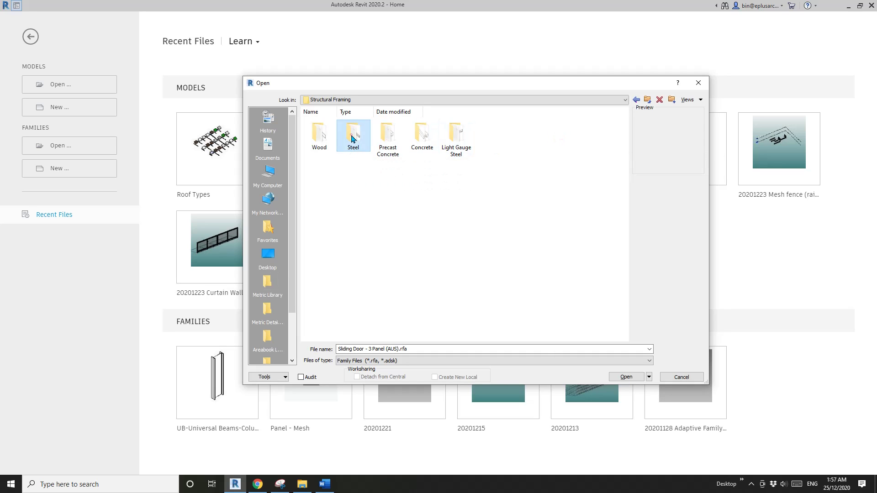
double_click(351, 138)
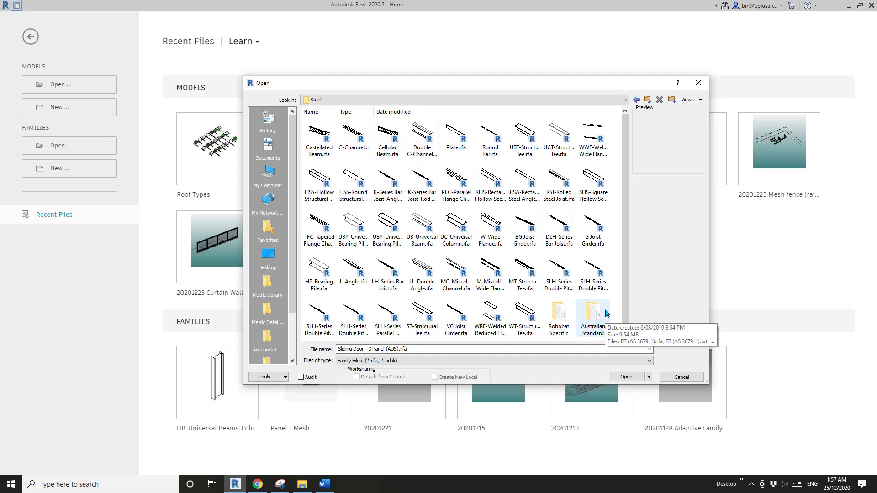
scroll(626, 313, "down", 1)
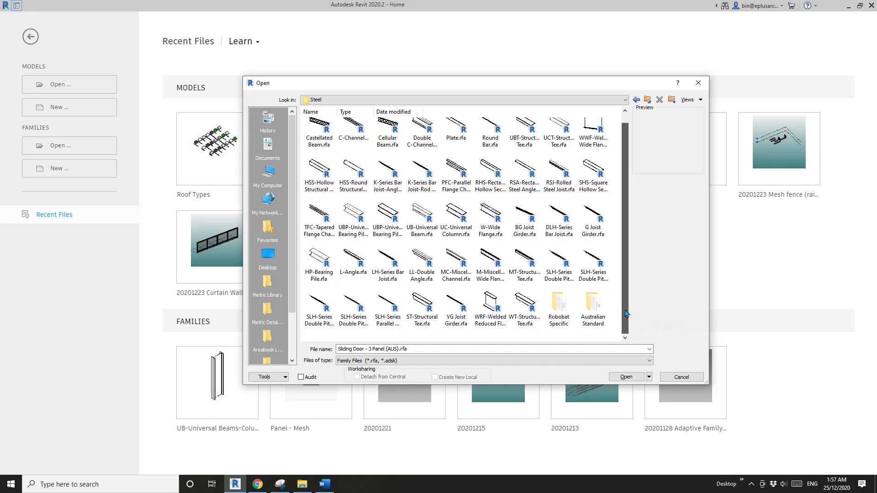
double_click(594, 304)
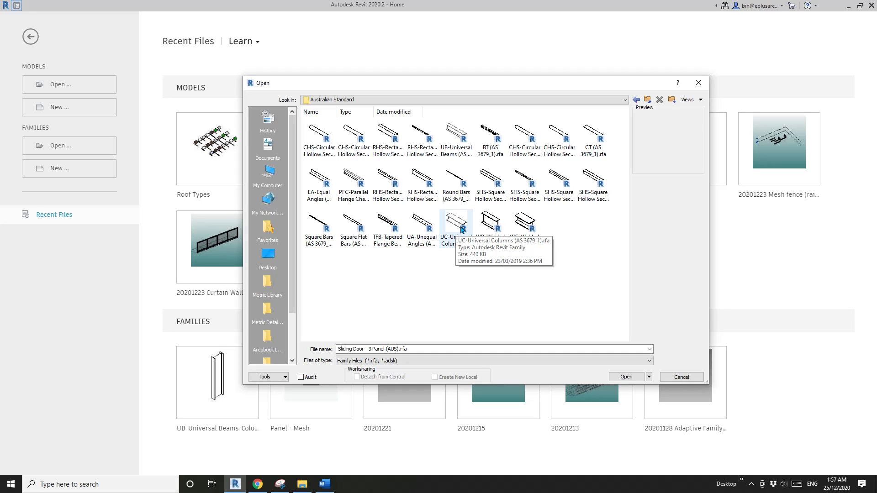
left_click(606, 246)
left_click(648, 100)
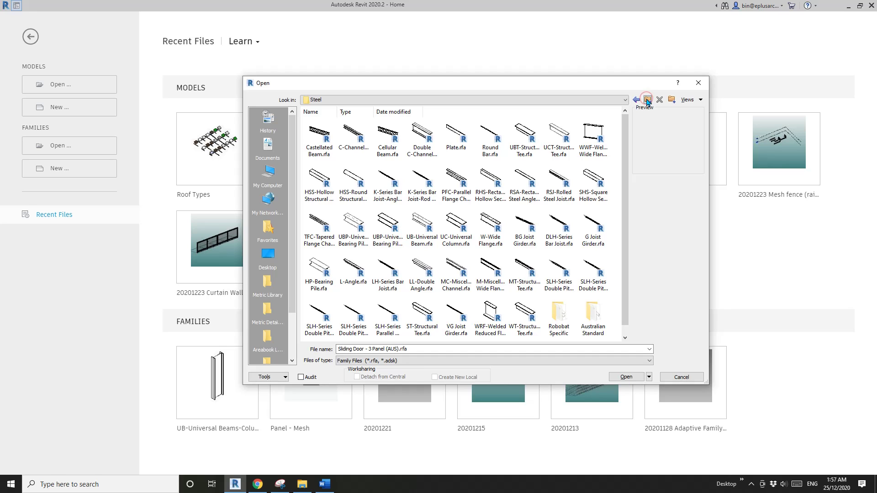
left_click(648, 100)
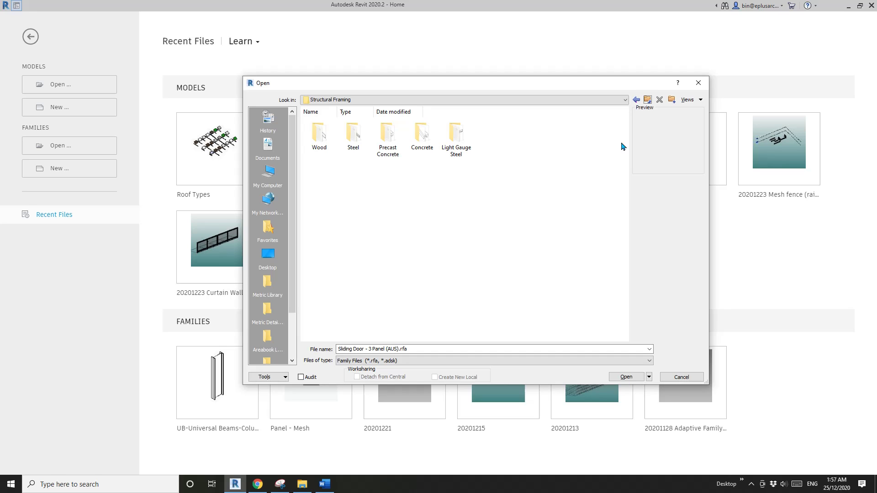
left_click(649, 101)
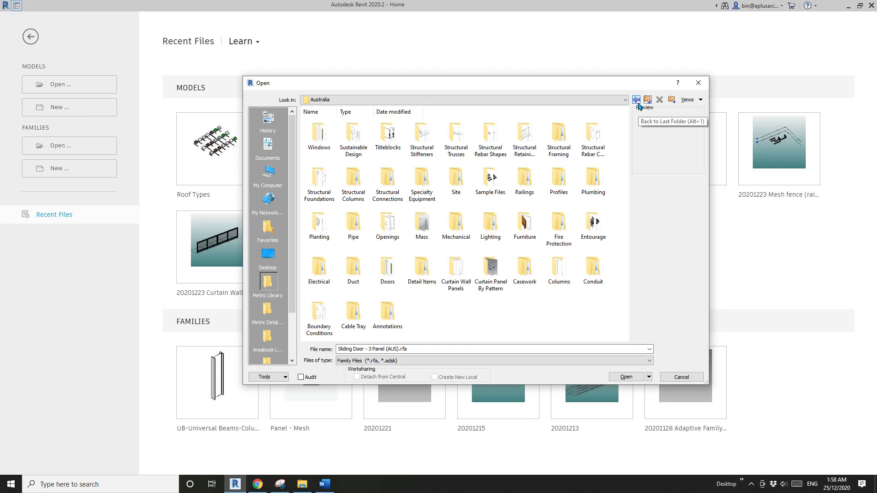
Close the family file browser without opening a family.
left_click(605, 85)
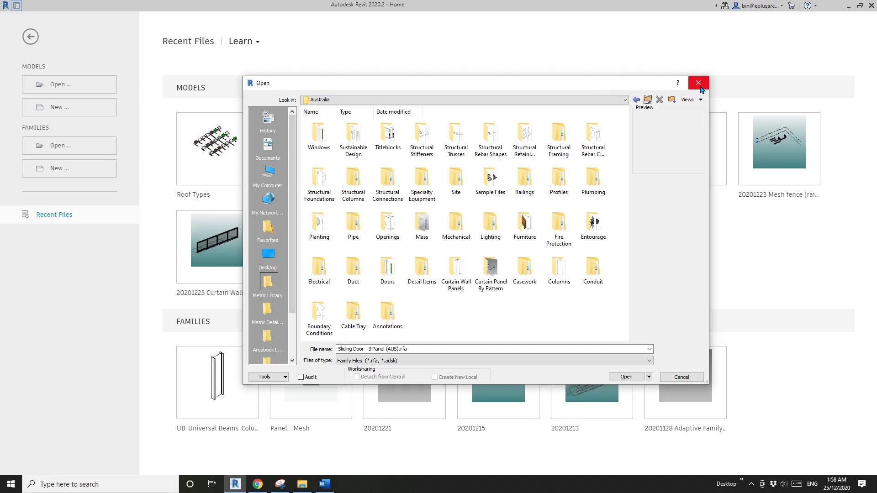
left_click(574, 310)
left_click(531, 307)
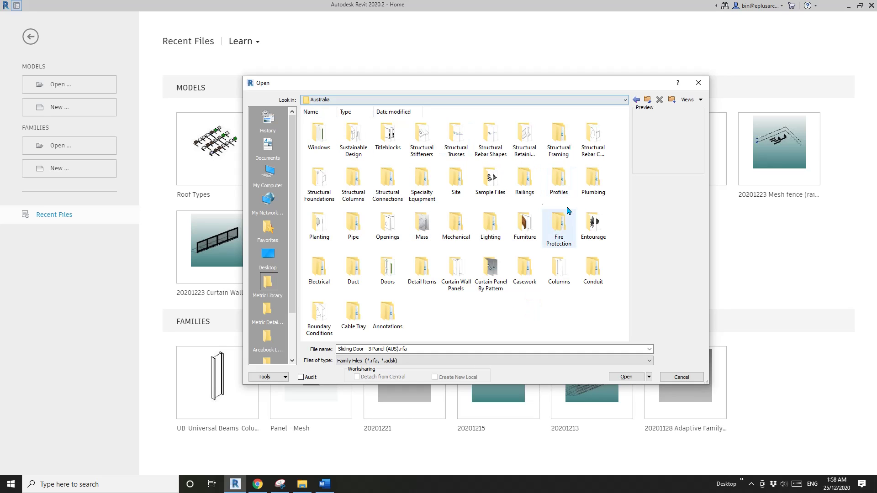
left_click(548, 302)
left_click(669, 379)
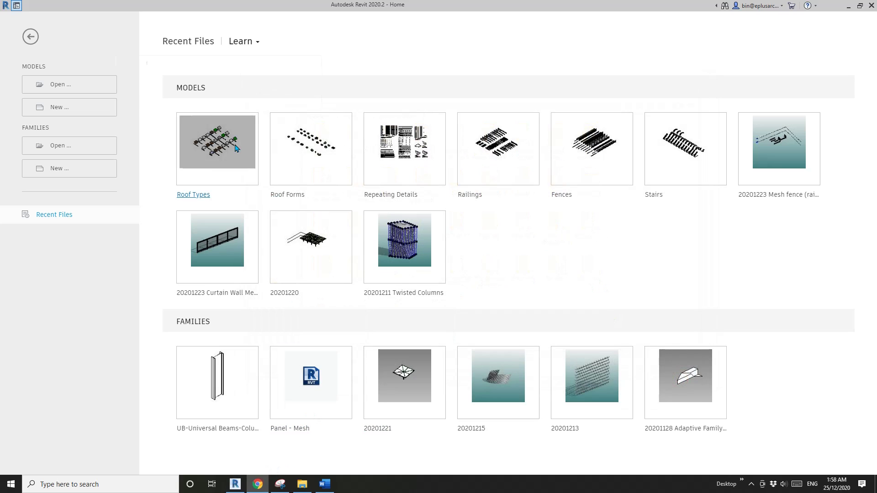
Open a new Chrome window and search the web for "autodesk revit content libraries".
right_click(264, 483)
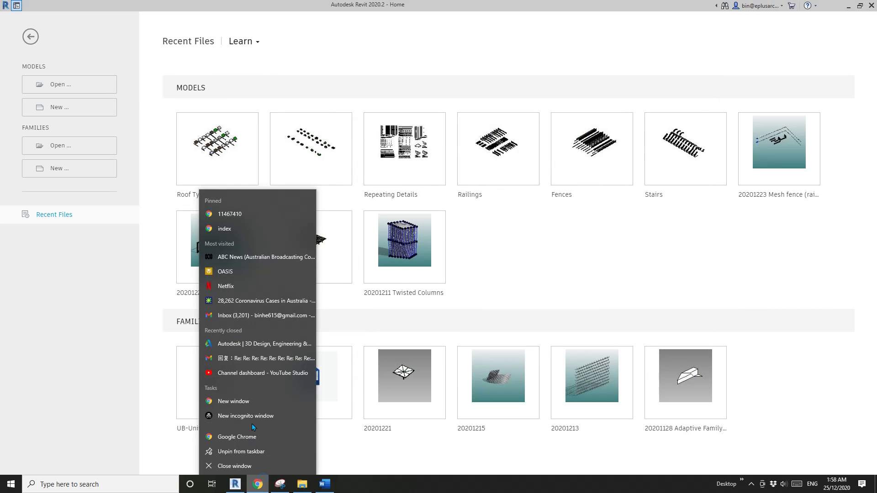
left_click(241, 401)
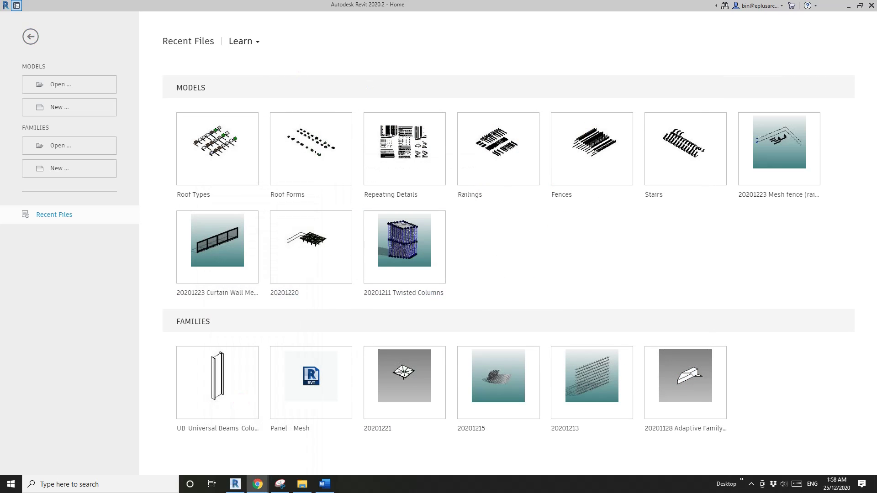
left_click_drag(0, 32, 447, 4)
left_click(394, 23)
type("autodesk")
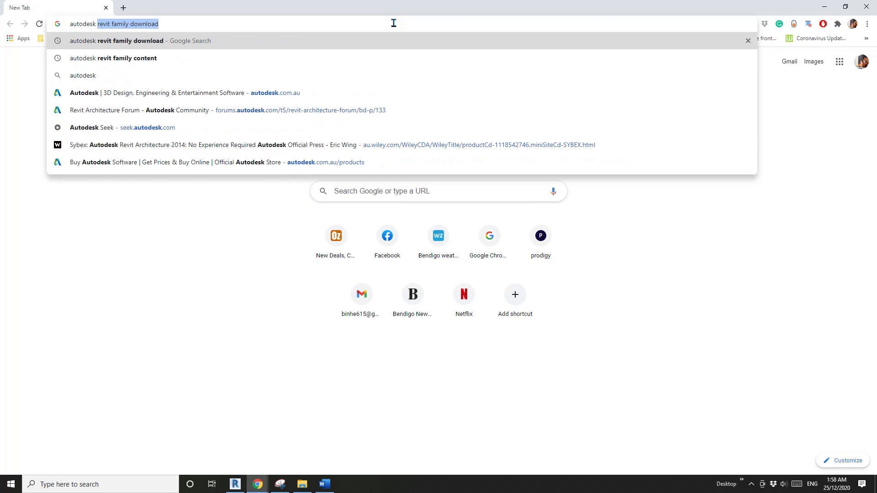
type(" revit con")
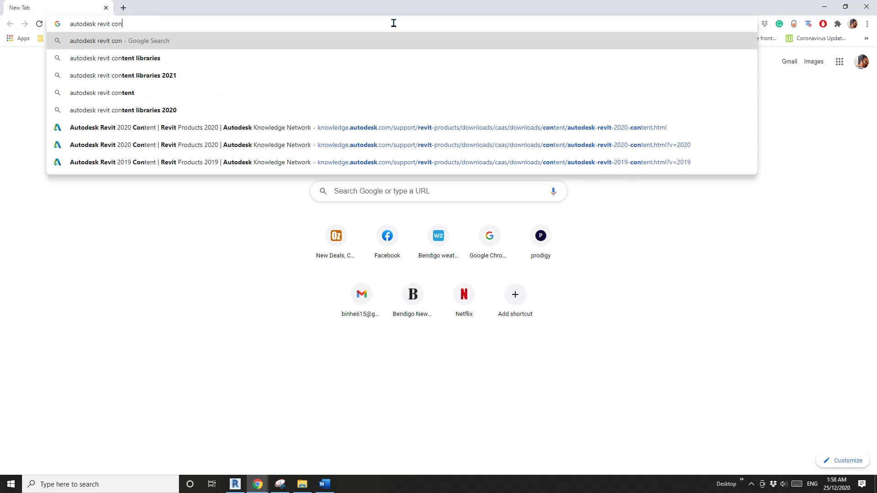
type("tent")
key("Return")
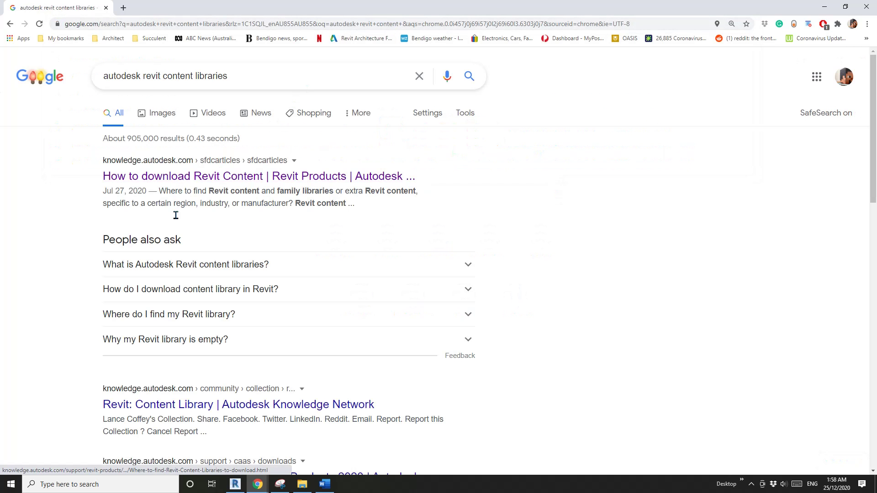
Open the "How to download Revit Content" article and show the Revit Products downloads for version 2020.
left_click(235, 178)
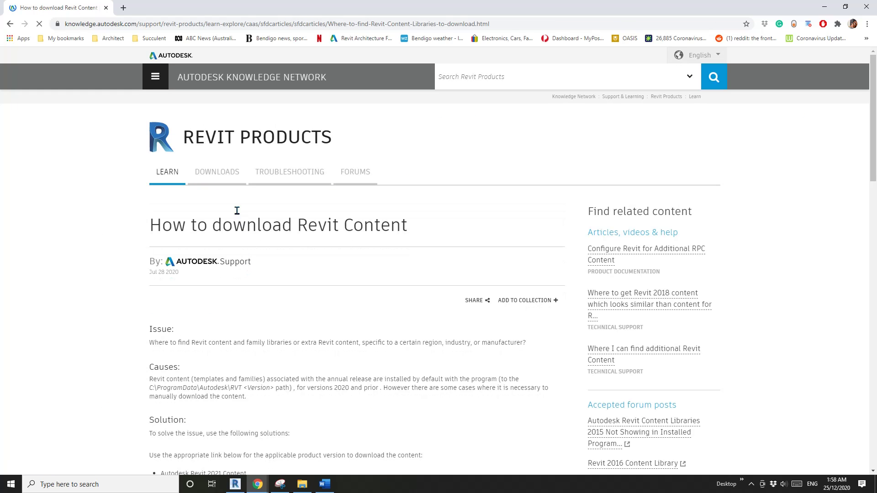
left_click(211, 174)
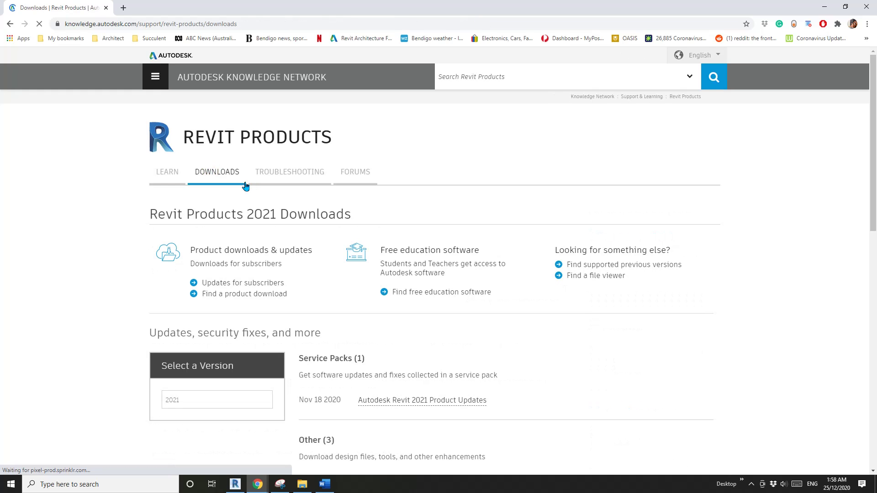
scroll(258, 243, "down", 4)
left_click(196, 220)
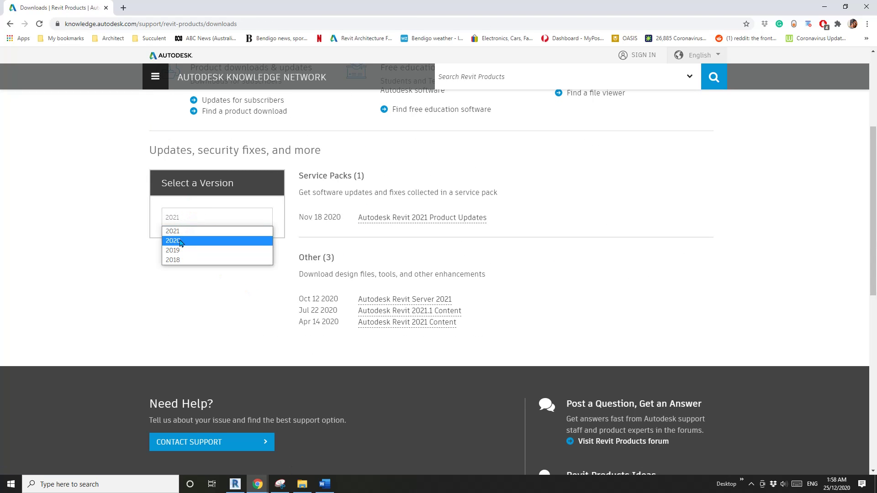
left_click(182, 241)
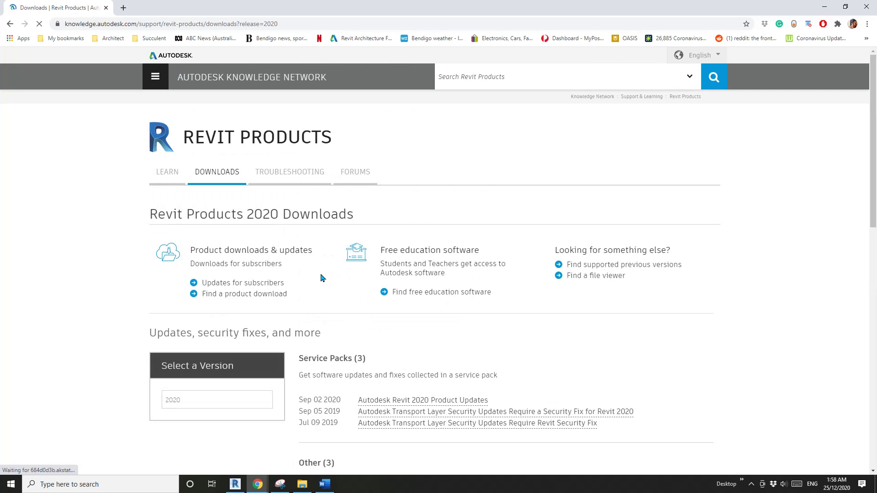
Open the Autodesk Revit 2020 Content page from the Other downloads.
scroll(112, 284, "down", 9)
scroll(114, 284, "up", 3)
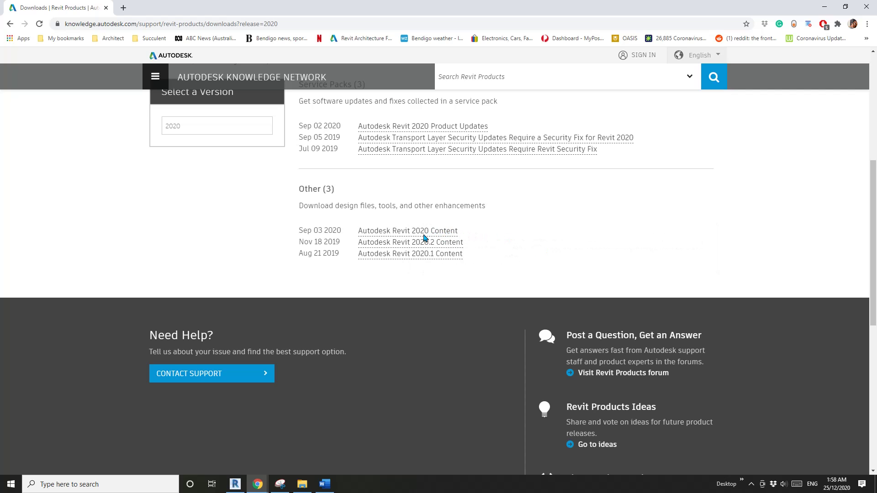
left_click(362, 233)
Examine the Revit 2020 content downloads listed by country and language, including the Australian content package.
scroll(160, 282, "down", 4)
scroll(168, 272, "down", 3)
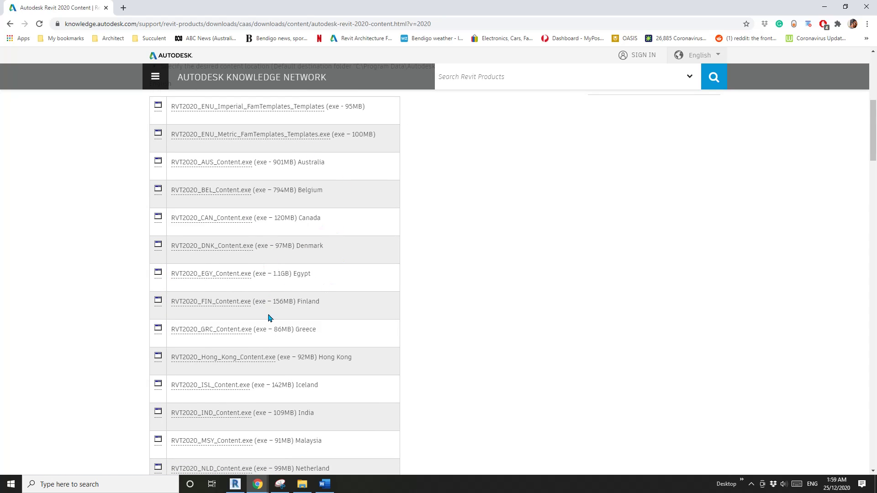
scroll(268, 319, "down", 3)
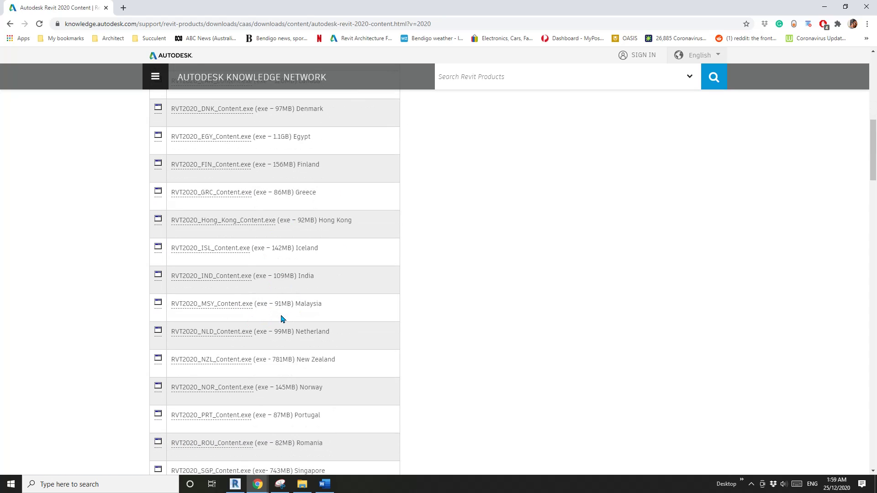
scroll(288, 288, "down", 2)
scroll(283, 272, "down", 4)
scroll(289, 288, "up", 11)
scroll(292, 284, "up", 2)
scroll(287, 292, "down", 2)
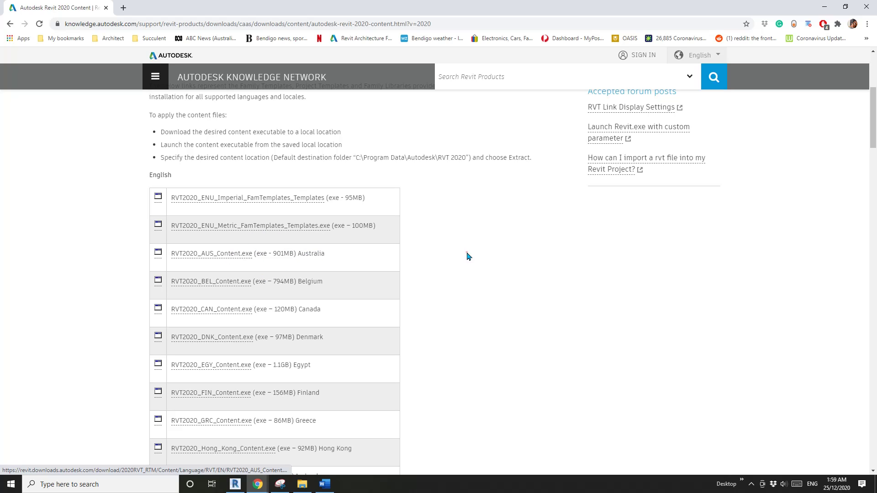
scroll(413, 288, "down", 14)
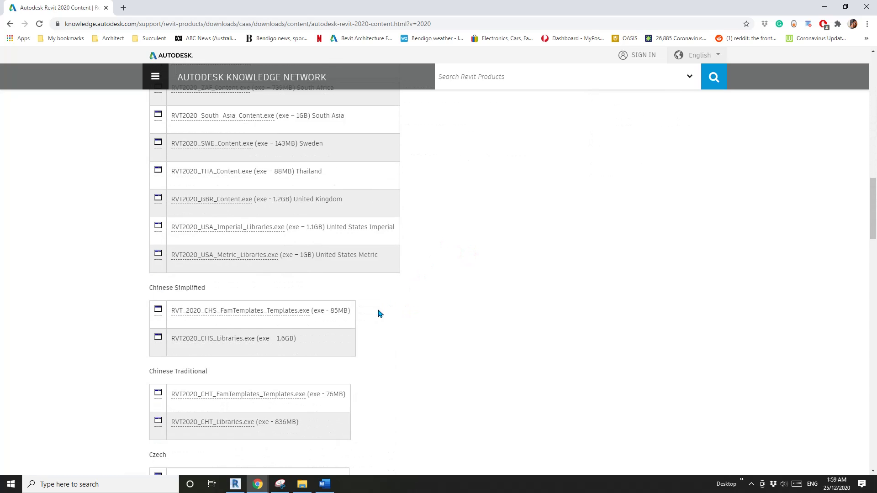
scroll(378, 313, "down", 4)
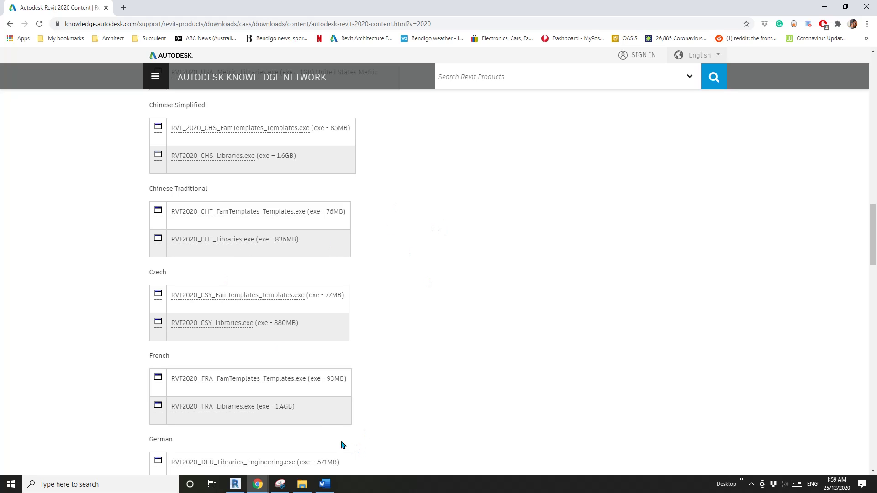
Switch to the Word document of video ideas and point out topic 61, "Sample file folder".
left_click(323, 485)
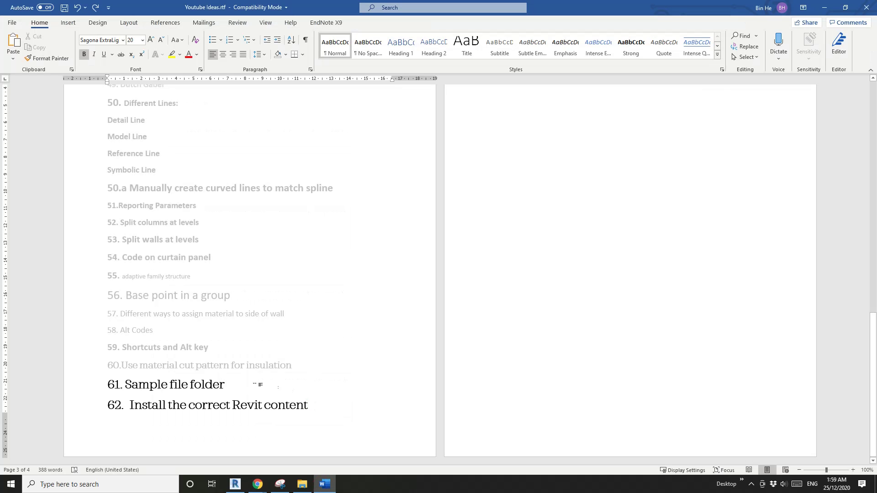
left_click_drag(226, 386, 132, 389)
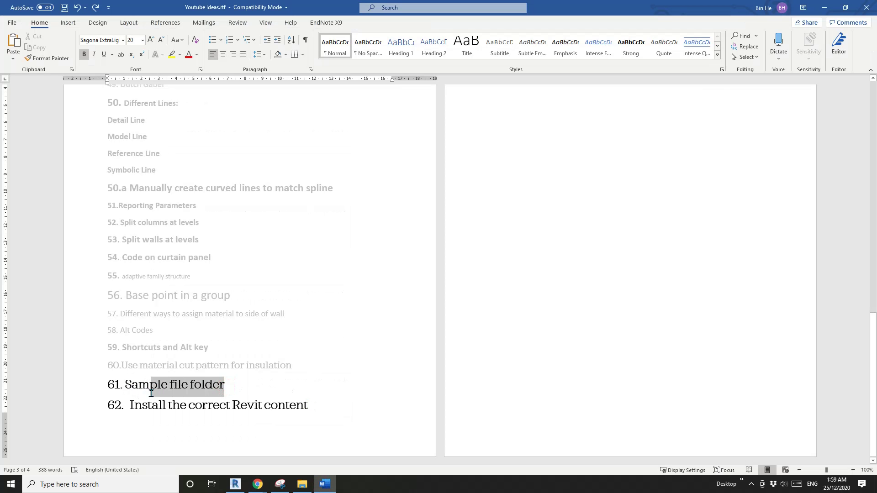
left_click(271, 384)
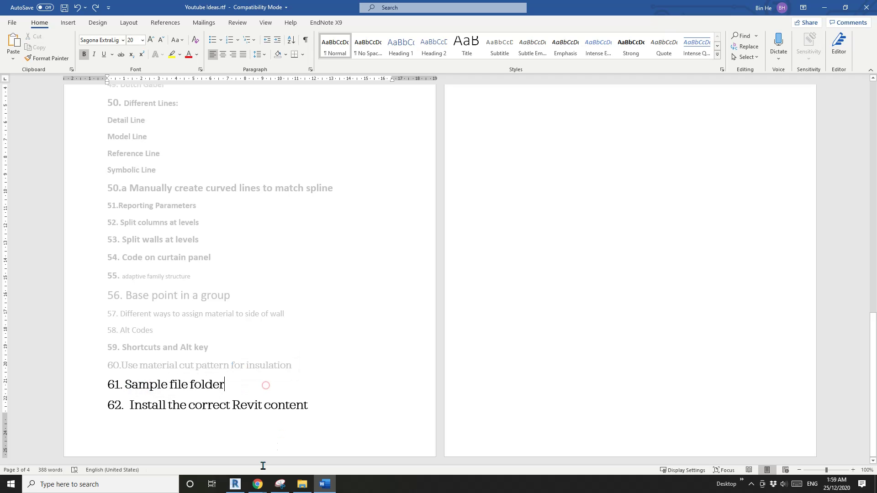
Switch to Revit, look inside the Australia library's Sample Files folder in the family file browser, and close the browser.
left_click(236, 484)
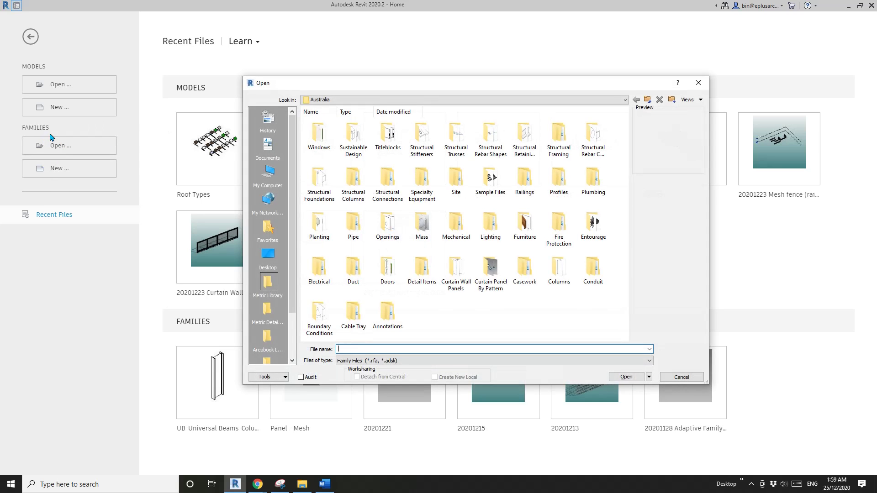
left_click(700, 83)
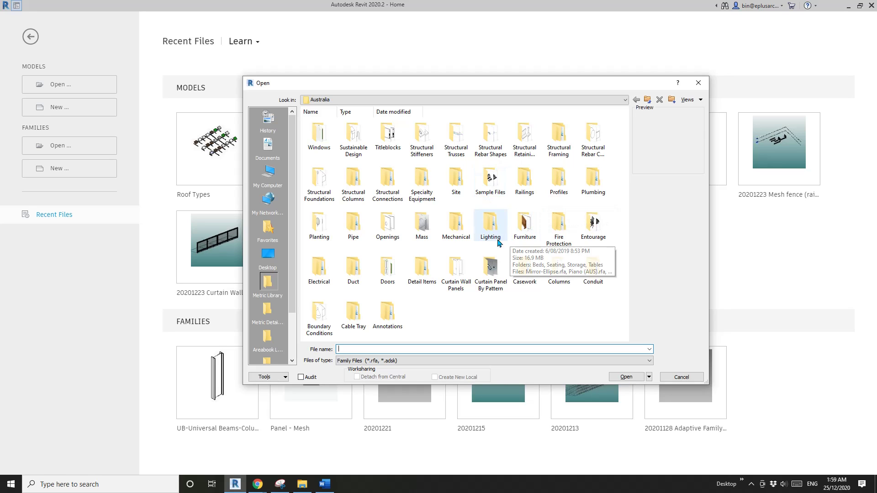
mouse_move(494, 191)
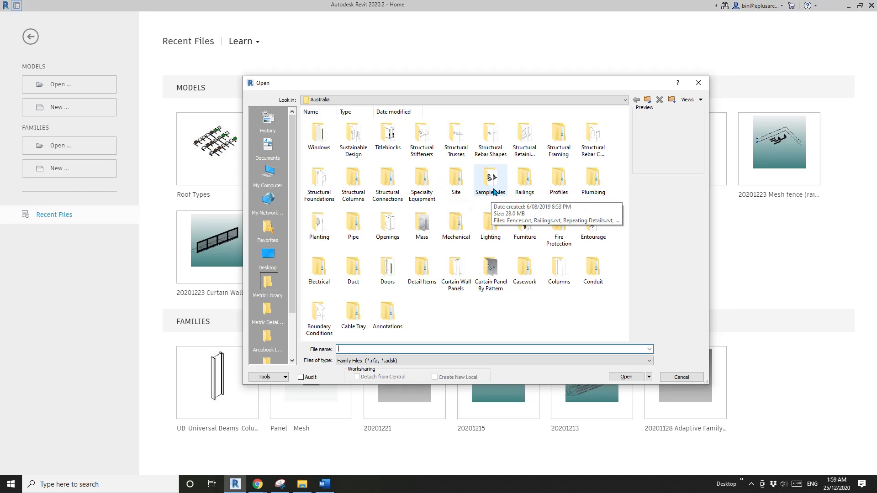
double_click(494, 186)
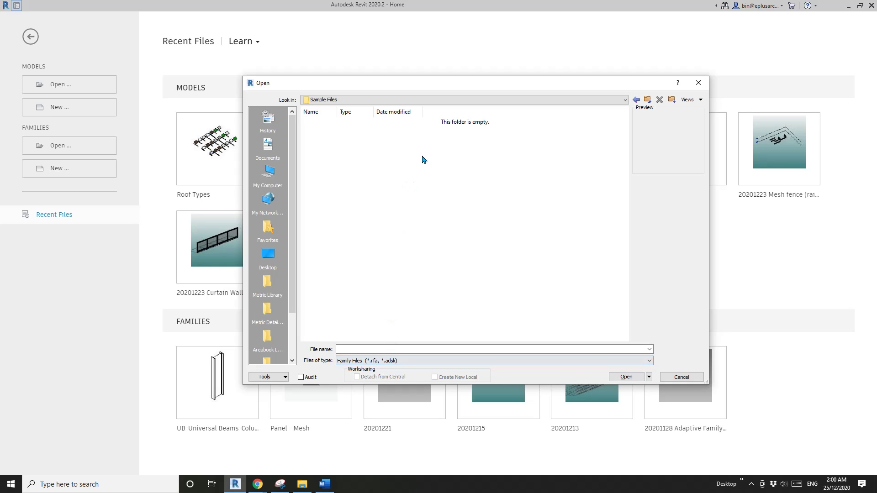
left_click(682, 377)
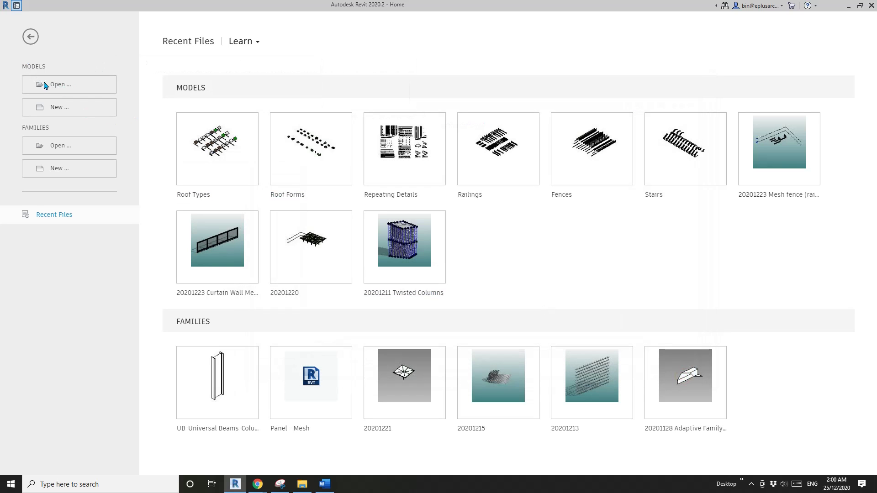
Open the Fences.rvt model from the Sample Files folder.
left_click(57, 87)
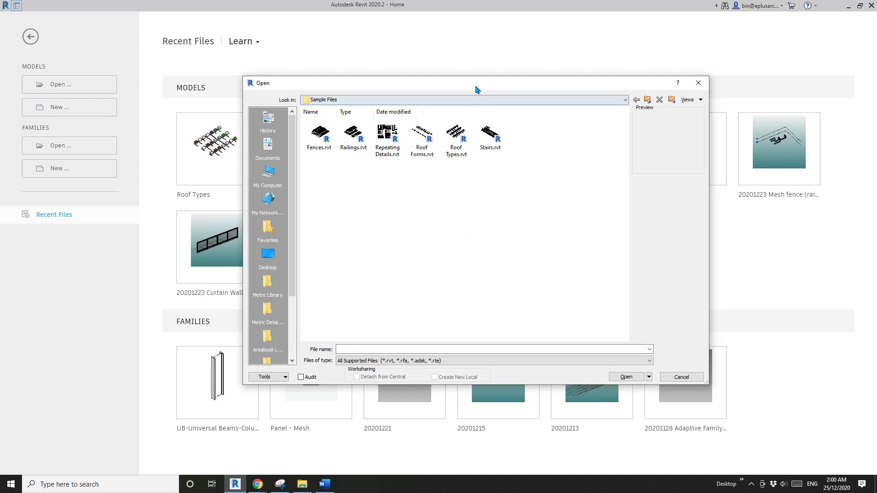
left_click_drag(475, 88, 500, 101)
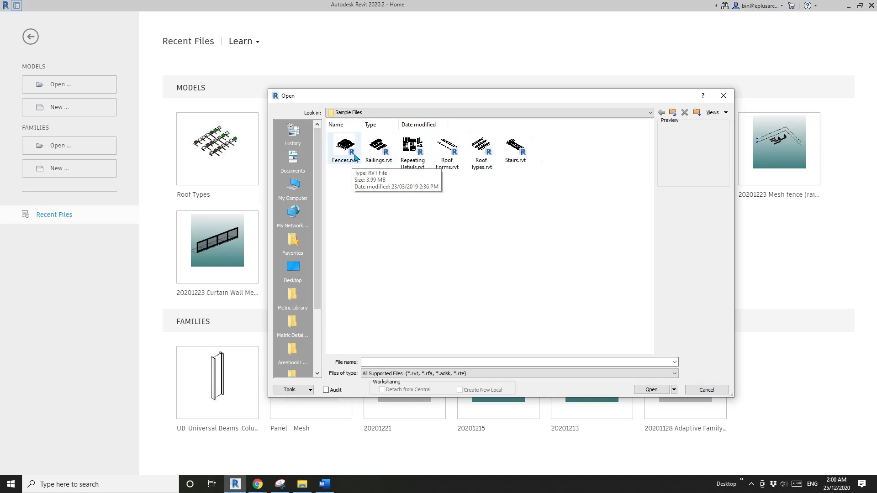
double_click(343, 146)
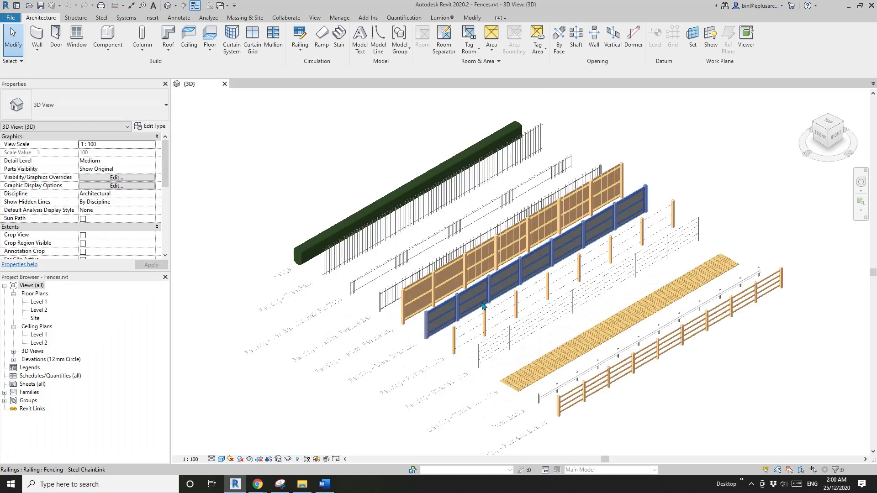
Inspect the Post and Boards and Steel ChainLink fences by selecting them in the 3D view, and clear the selection.
scroll(583, 314, "up", 5)
key("Tab")
left_click(588, 329)
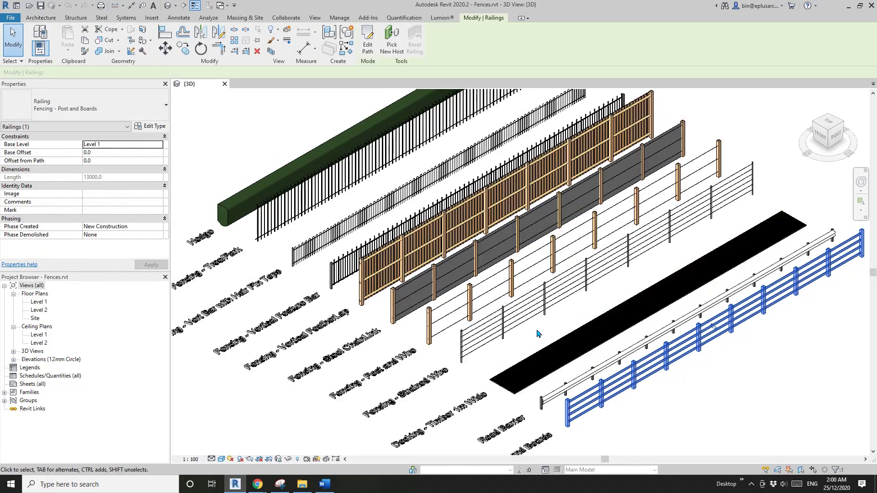
left_click(512, 311)
left_click(478, 261)
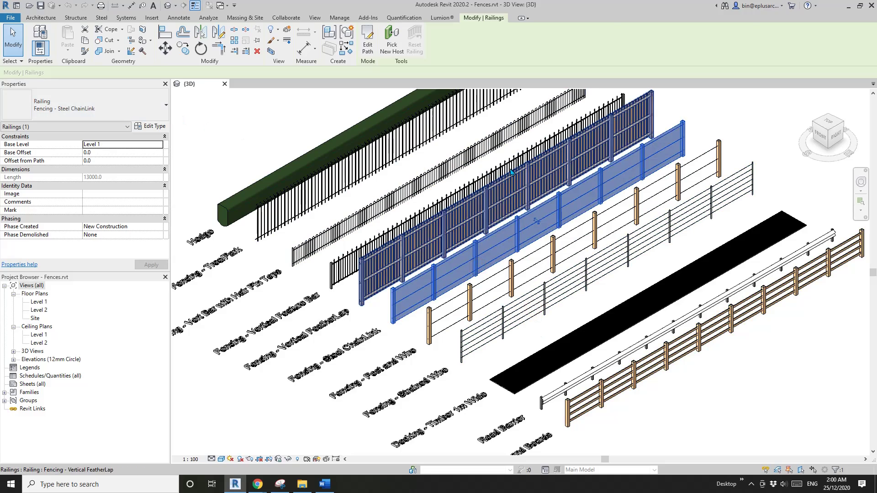
left_click(784, 182)
Examine the wire, decking and vertical bar fences up close, checking the type of the Vert Bar with Hair Pin Tops fence.
scroll(570, 338, "up", 3)
scroll(571, 338, "up", 3)
middle_click_drag(570, 338, 628, 308)
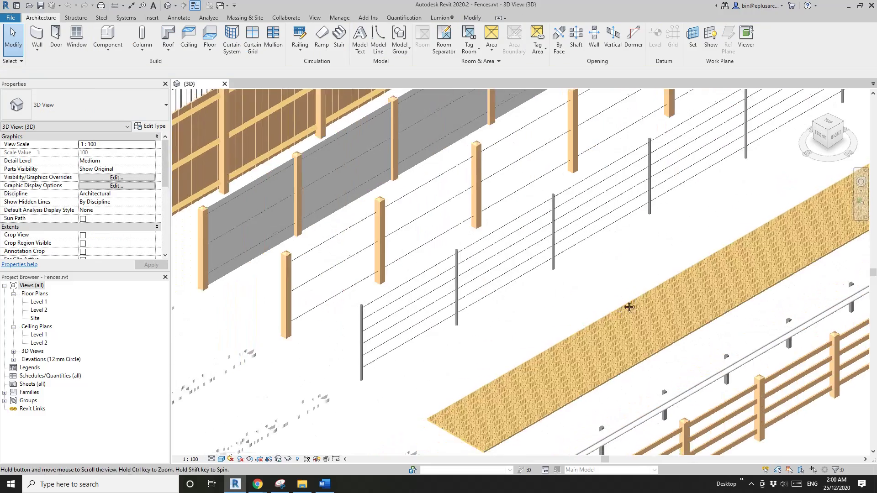
scroll(608, 310, "down", 4)
middle_click_drag(426, 225, 437, 271)
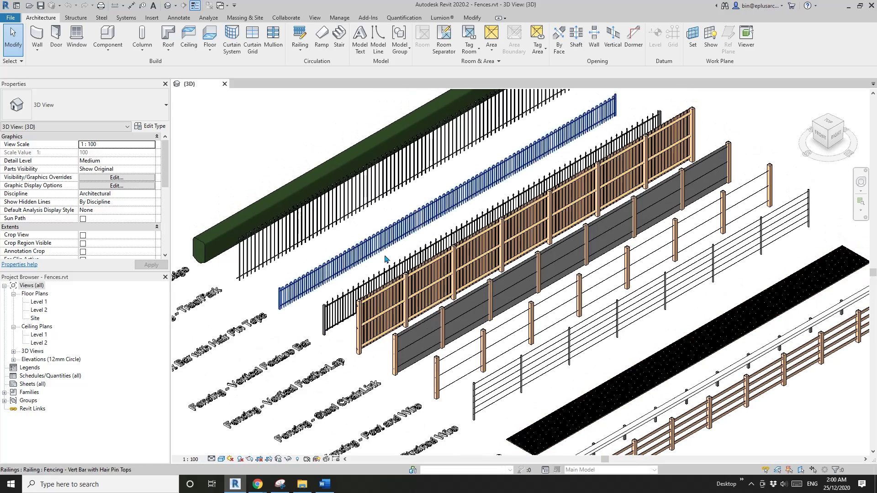
left_click(386, 244)
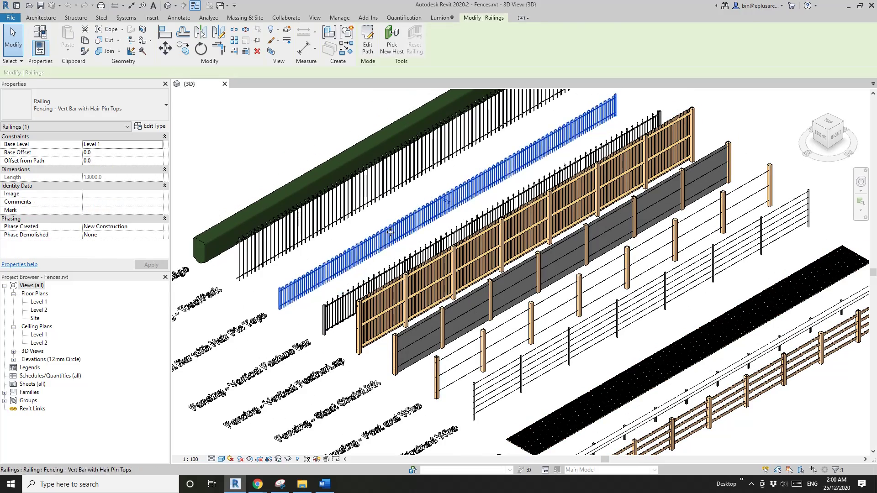
key("Escape")
scroll(422, 208, "down", 2)
scroll(423, 204, "down", 2)
Close the Fences model and open Railings.rvt from the Sample Files folder.
left_click(224, 84)
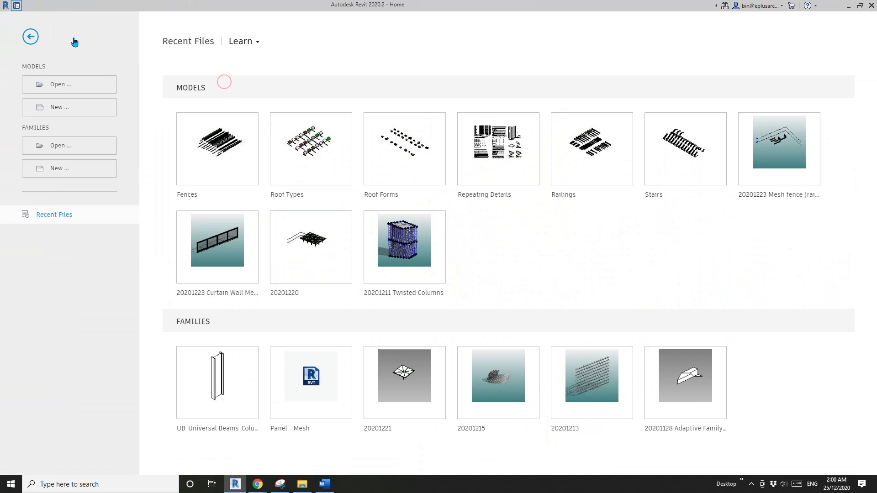
left_click(60, 85)
double_click(383, 152)
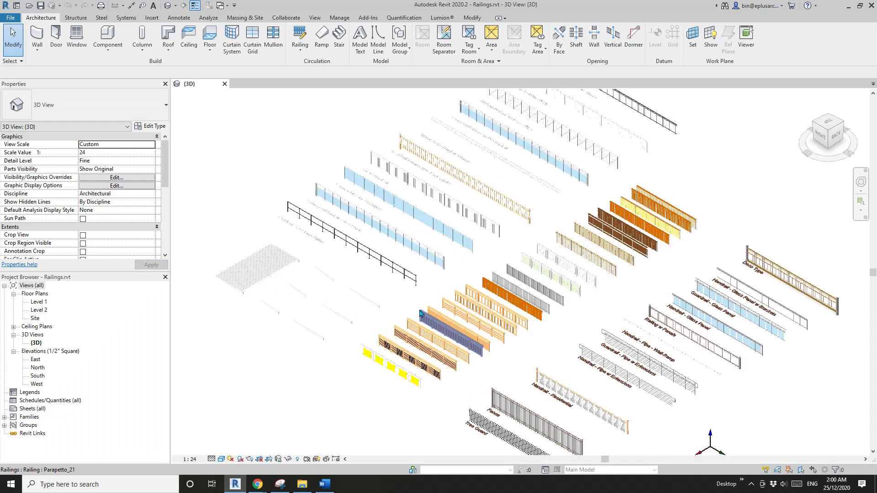
Examine the sample railings in the 3D view and select the 3m Wide Brise Soleil railing to check its type.
scroll(439, 321, "up", 3)
middle_click_drag(444, 322, 436, 219)
middle_click_drag(543, 286, 452, 232)
scroll(475, 243, "down", 2)
middle_click_drag(494, 252, 433, 271)
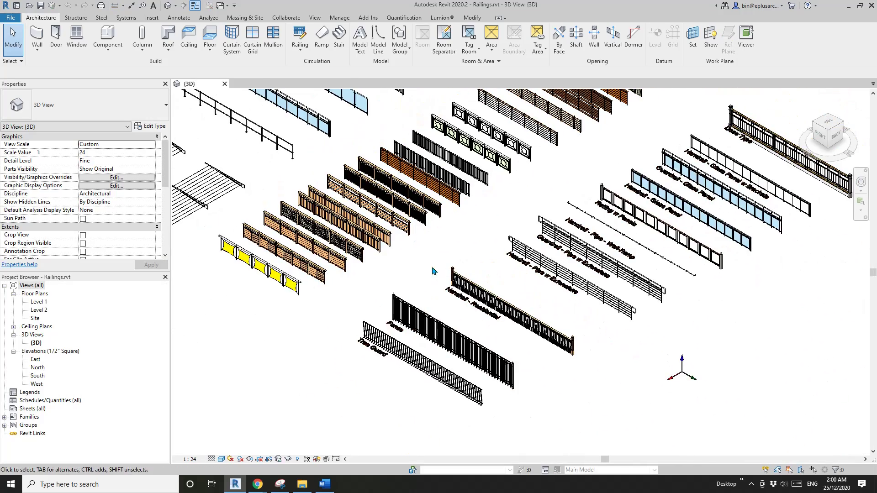
middle_click_drag(583, 197, 549, 269)
middle_click_drag(545, 229, 757, 272)
scroll(338, 285, "up", 2)
left_click(399, 305)
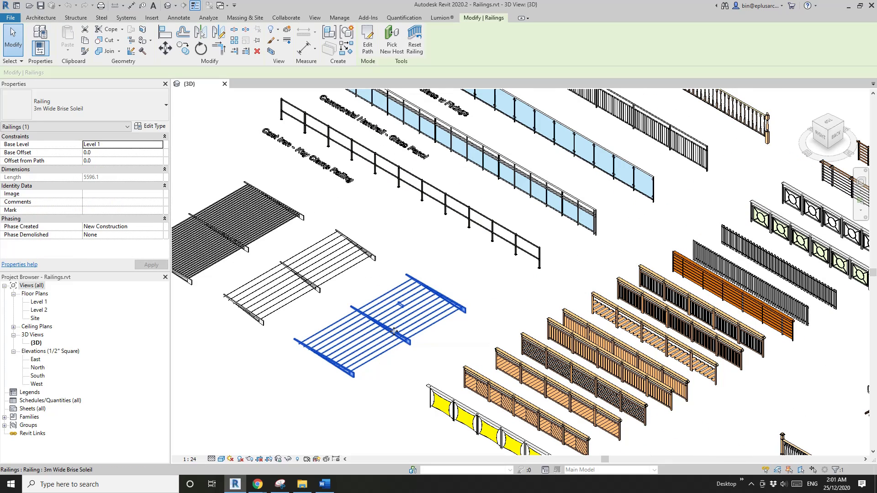
scroll(418, 314, "up", 1)
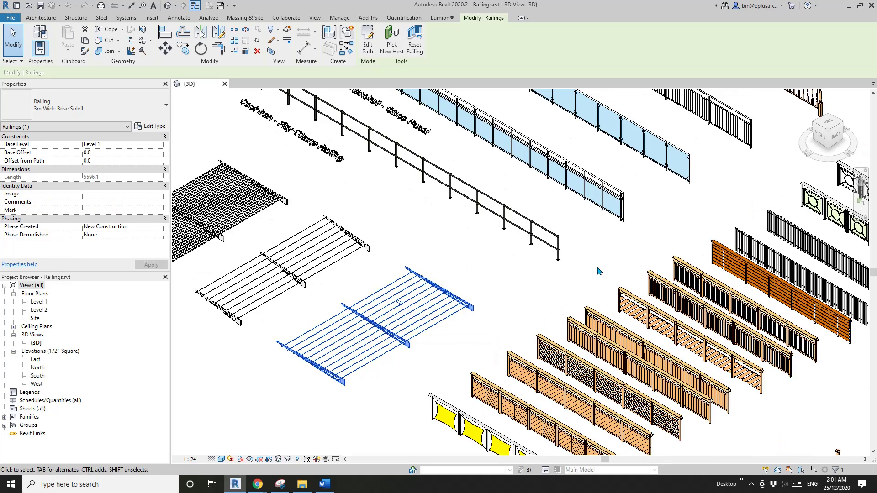
Examine the commercial, timber, glass panel and pipe handrail samples across the Railings model, clearing the railing selection.
scroll(576, 214, "down", 2)
middle_click_drag(577, 213, 495, 330)
middle_click_drag(580, 207, 483, 283)
middle_click_drag(620, 219, 448, 269)
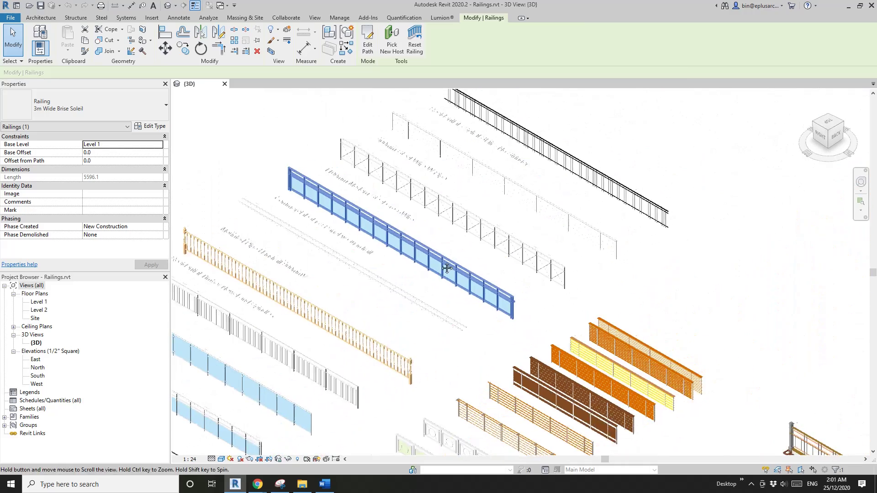
middle_click_drag(541, 339, 419, 200)
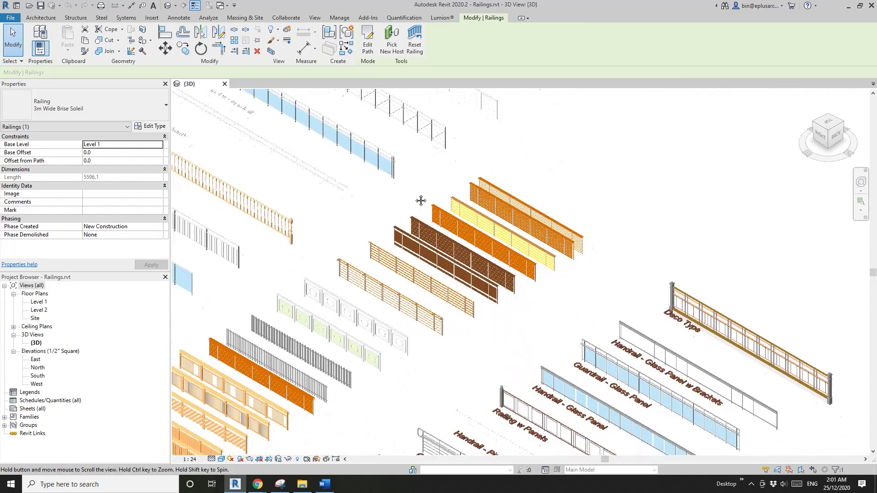
middle_click_drag(640, 344, 588, 223)
scroll(558, 221, "up", 2)
left_click(514, 189)
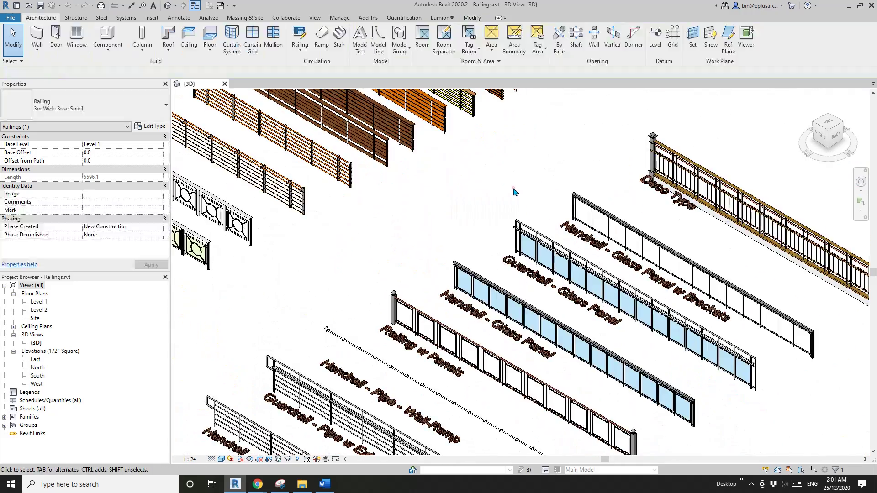
scroll(431, 209, "down", 1)
middle_click_drag(431, 209, 580, 225)
middle_click_drag(521, 209, 616, 258)
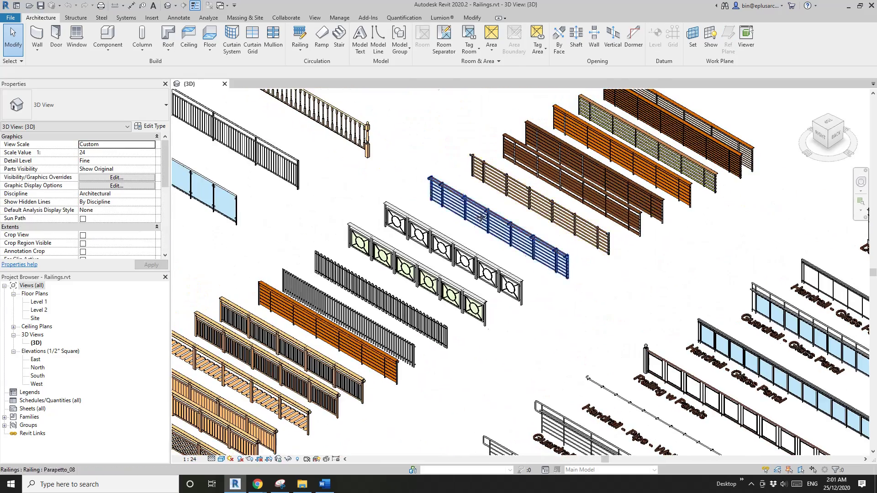
Select the Parapetto_08 horizontal-bar railing and review its type properties and rail structure, closing them without changes and clearing the selection.
middle_click_drag(483, 218, 513, 259)
scroll(622, 189, "up", 3)
scroll(622, 189, "down", 3)
scroll(473, 282, "up", 4)
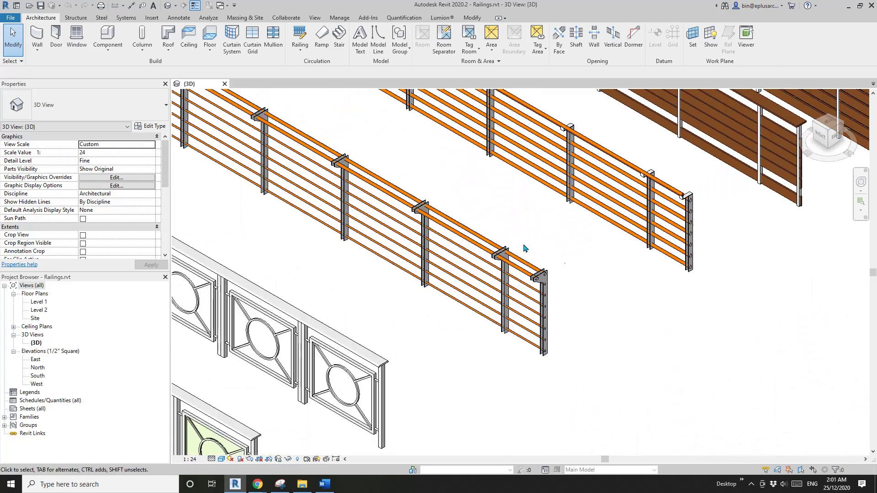
middle_click_drag(525, 248, 531, 265)
scroll(532, 265, "up", 1)
left_click(438, 257)
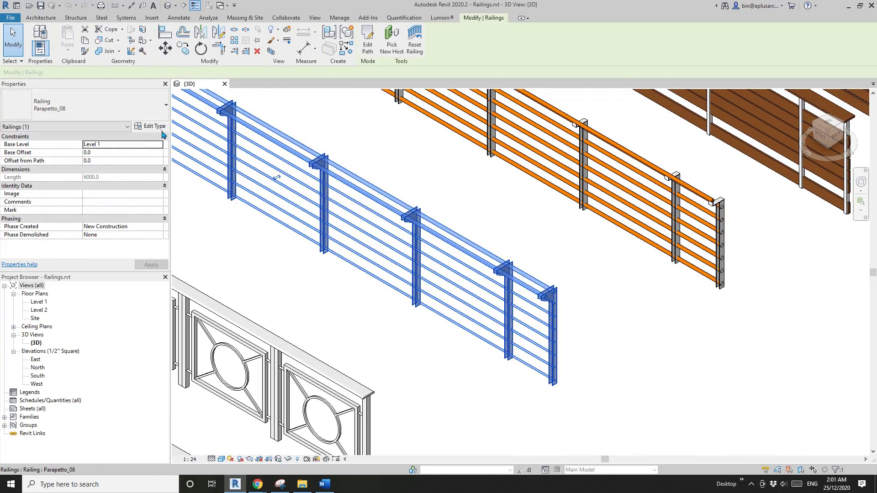
left_click(149, 126)
left_click(520, 166)
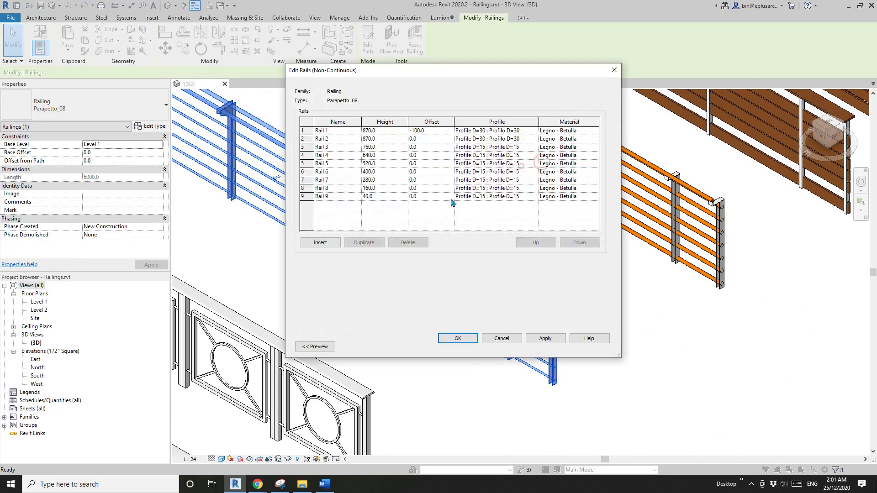
left_click(613, 71)
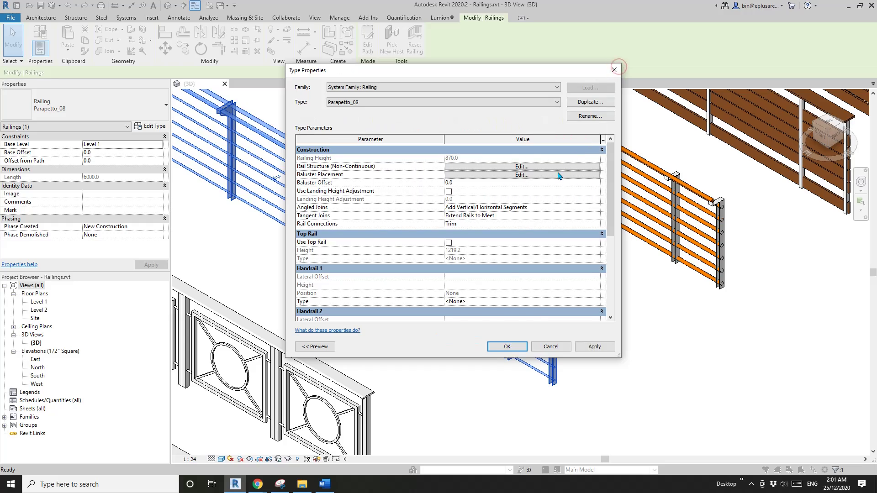
key("Escape")
key("Escape")
Close the Railings model and open Repeating Details.rvt from the Sample Files folder.
scroll(535, 190, "down", 4)
middle_click_drag(370, 242, 510, 246)
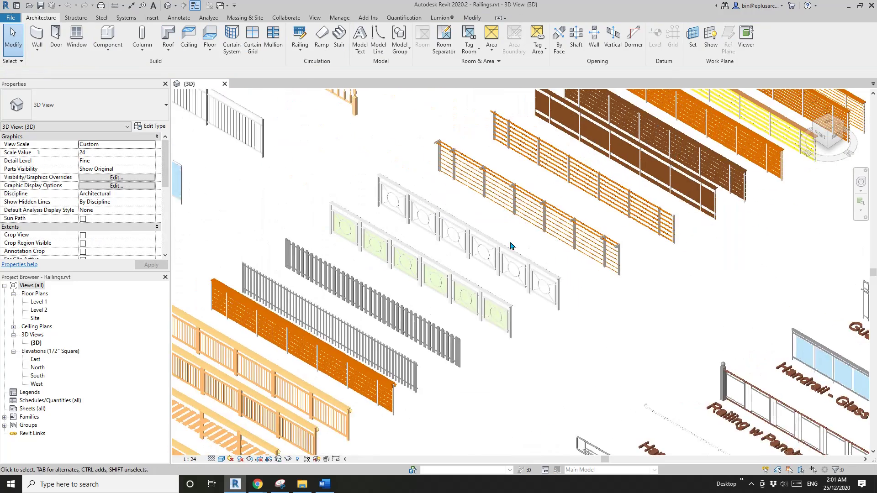
scroll(507, 245, "down", 6)
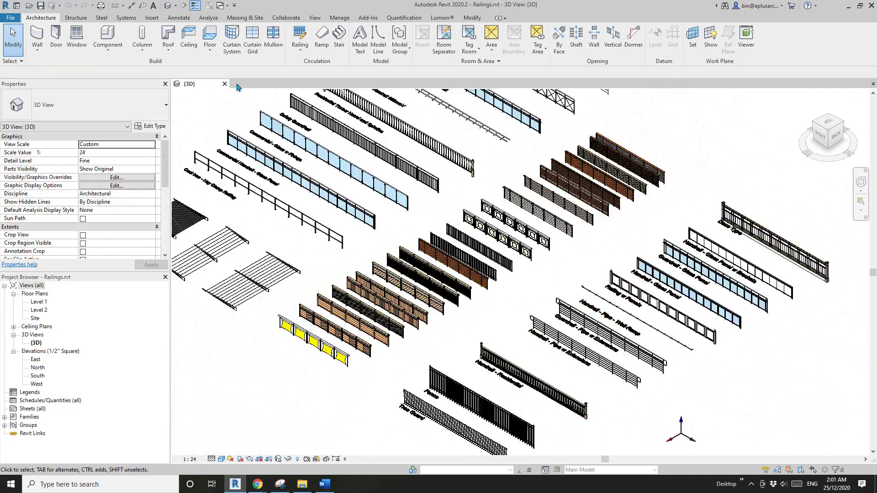
left_click(224, 83)
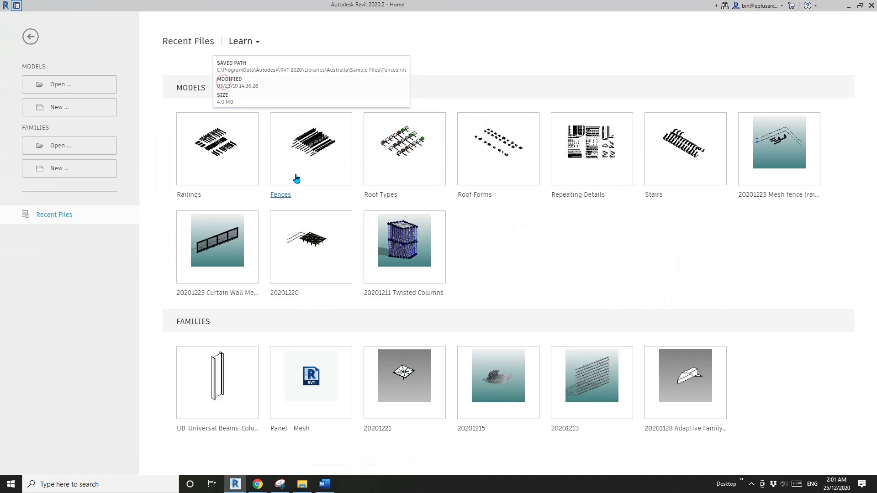
left_click(84, 88)
double_click(411, 153)
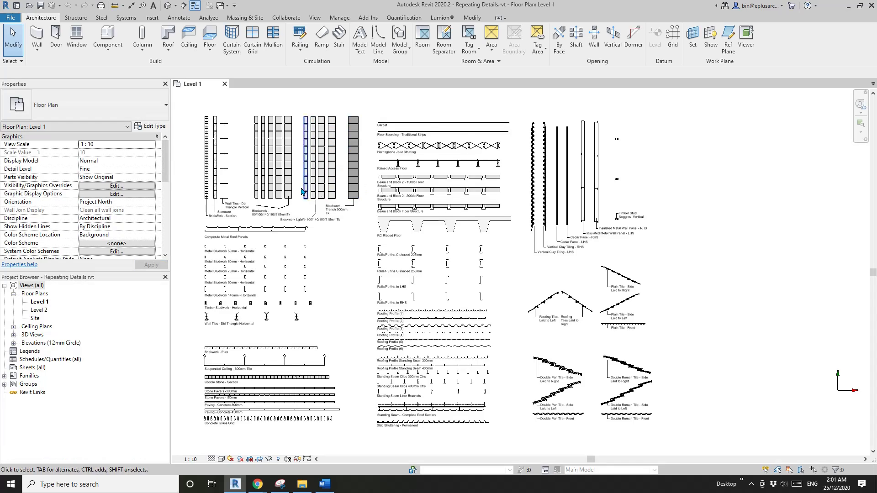
Examine the brickwork, stonework, wall tie and blockwork repeating details up close on the Level 1 plan.
middle_click_drag(324, 243, 378, 276)
scroll(294, 242, "up", 3)
middle_click_drag(382, 217, 382, 306)
scroll(386, 219, "up", 3)
scroll(394, 206, "down", 1)
scroll(394, 204, "down", 1)
middle_click_drag(388, 201, 409, 249)
scroll(409, 244, "up", 2)
scroll(412, 240, "down", 1)
scroll(402, 247, "down", 6)
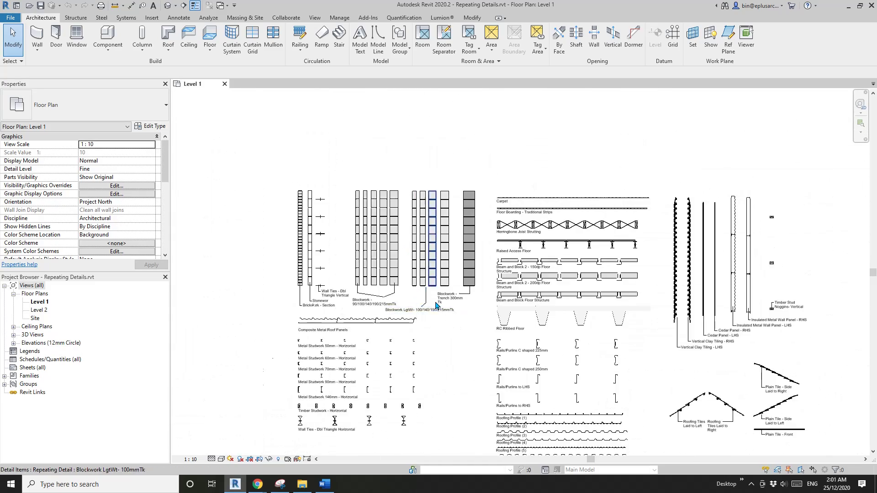
Examine the remaining repeating details on the Level 1 plan, including studwork, floor, roofing profile, wall panel and tile samples.
middle_click_drag(423, 419, 378, 309)
middle_click_drag(343, 398, 378, 328)
scroll(378, 329, "up", 6)
scroll(362, 331, "down", 1)
middle_click_drag(486, 311, 302, 309)
scroll(587, 338, "up", 1)
middle_click_drag(588, 332, 409, 333)
middle_click_drag(557, 302, 562, 388)
scroll(459, 306, "down", 2)
middle_click_drag(369, 334, 648, 237)
scroll(568, 255, "down", 4)
middle_click_drag(550, 281, 539, 239)
Close the Repeating Details model and open Roof Forms.rvt from the Sample Files folder.
left_click(223, 83)
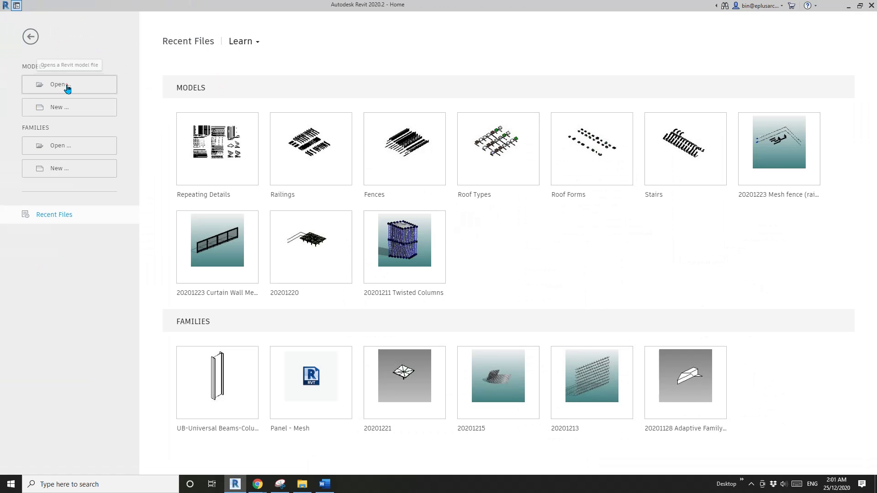
left_click(67, 88)
double_click(450, 154)
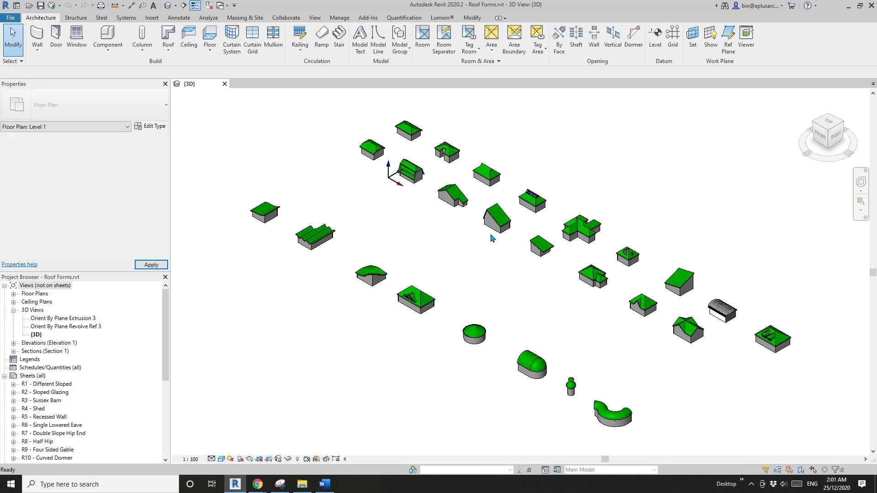
Examine the first gabled, barn-style and hipped roof samples in the 3D view, selecting individual roofs and clearing the selection.
scroll(504, 252, "up", 6)
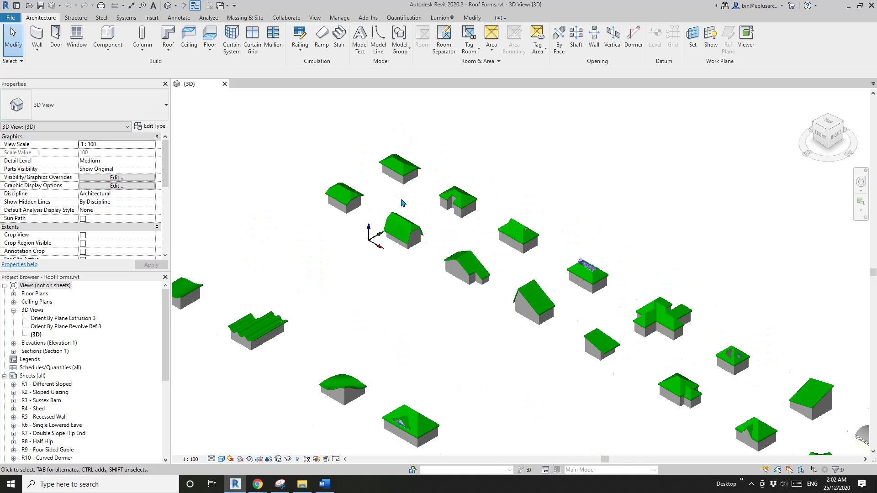
scroll(408, 137, "down", 1)
middle_click_drag(528, 256, 440, 206)
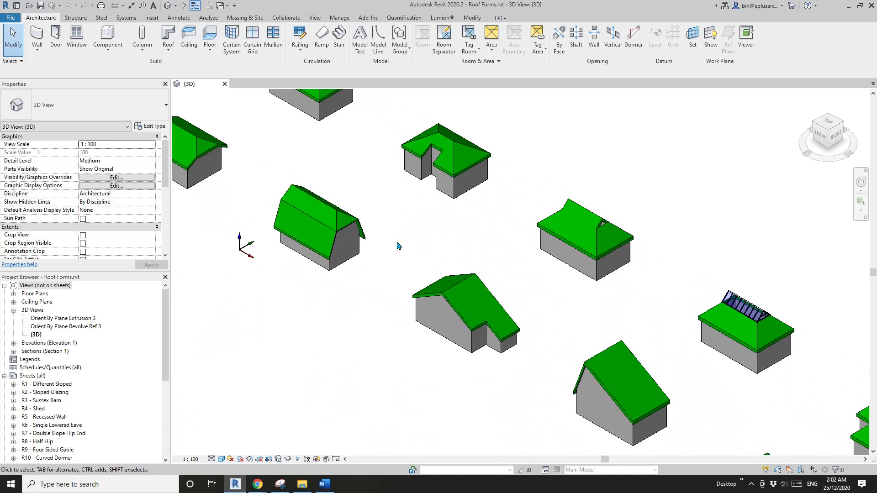
middle_click_drag(368, 248, 408, 182)
left_click(425, 218)
left_click(461, 227)
middle_click_drag(500, 236, 435, 238)
key("Escape")
left_click(526, 161)
middle_click_drag(565, 215, 512, 201)
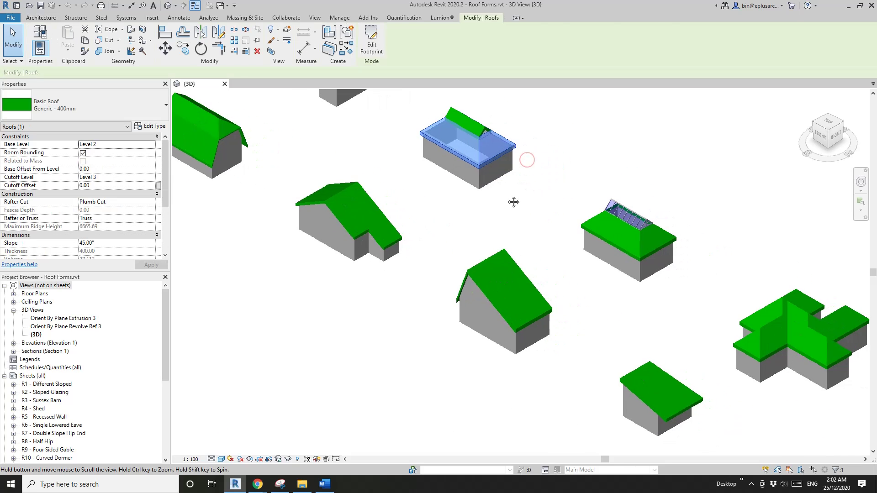
key("Escape")
Examine the glazed-ridge, single-slope, multi-wing and front-gabled roof samples, selecting the single-slope roof along the way.
middle_click_drag(529, 309, 407, 227)
left_click(574, 274)
middle_click_drag(579, 298, 433, 269)
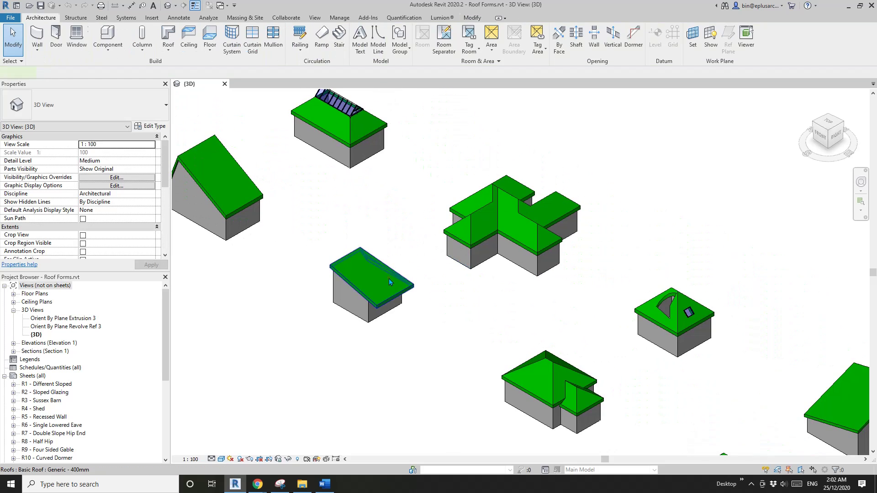
left_click(388, 278)
middle_click_drag(542, 356, 464, 263)
key("Escape")
left_click(507, 301)
scroll(502, 299, "down", 2)
middle_click_drag(503, 299, 488, 253, "shift")
scroll(518, 306, "up", 1)
scroll(453, 258, "up", 5)
key("Escape")
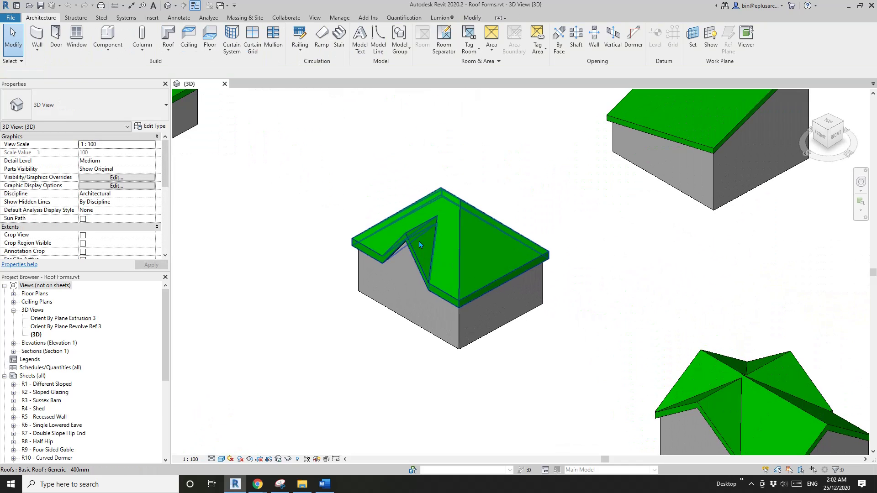
Open the footprint sketch of the hipped roof with the small front gable to inspect it, then cancel without changes.
middle_click_drag(434, 295, 438, 226, "shift")
left_click(465, 300)
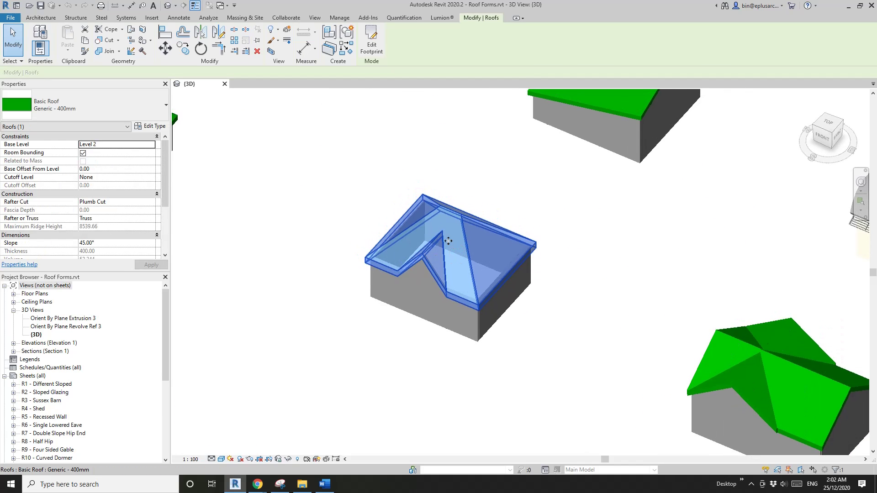
left_click(371, 44)
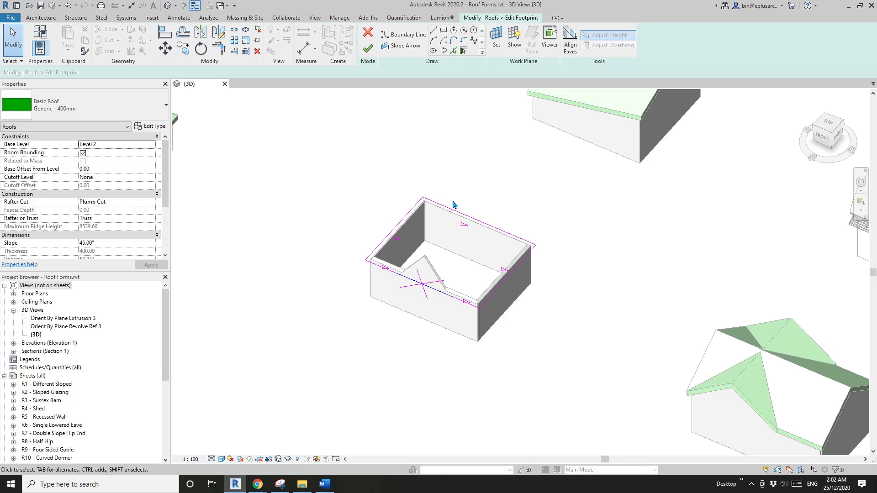
left_click(368, 48)
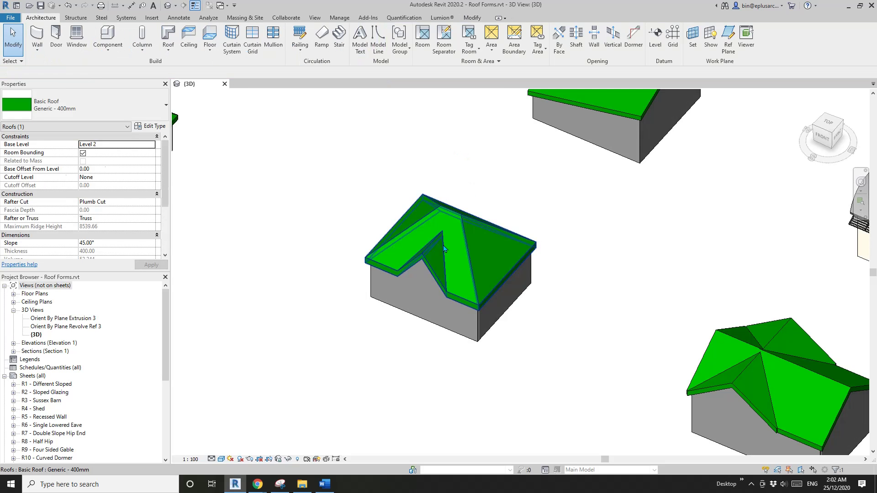
key("Escape")
Examine the four-sided gable roof, the curved metal roof and the hipped roof with twin dormers.
middle_click_drag(534, 298, 465, 286, "shift")
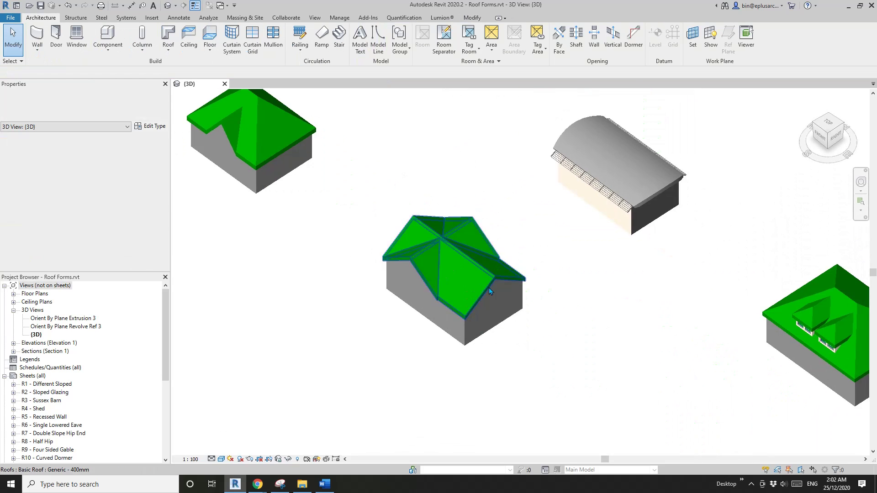
left_click(465, 282)
middle_click_drag(452, 256, 373, 183)
scroll(372, 182, "down", 2)
left_click(439, 254)
scroll(591, 210, "up", 5)
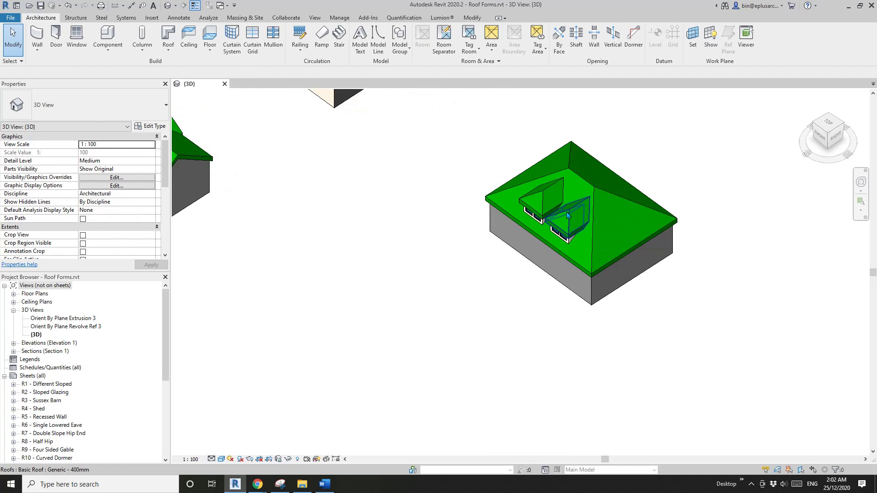
left_click(557, 208)
key("Escape")
scroll(401, 235, "down", 5)
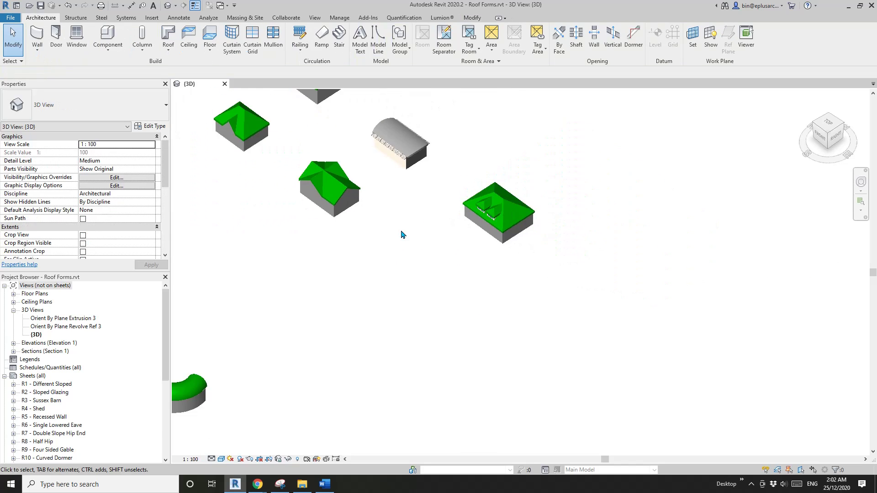
Unjoin the front dormer's roof from the main hipped roof with Join/Unjoin Roof.
scroll(589, 250, "up", 5)
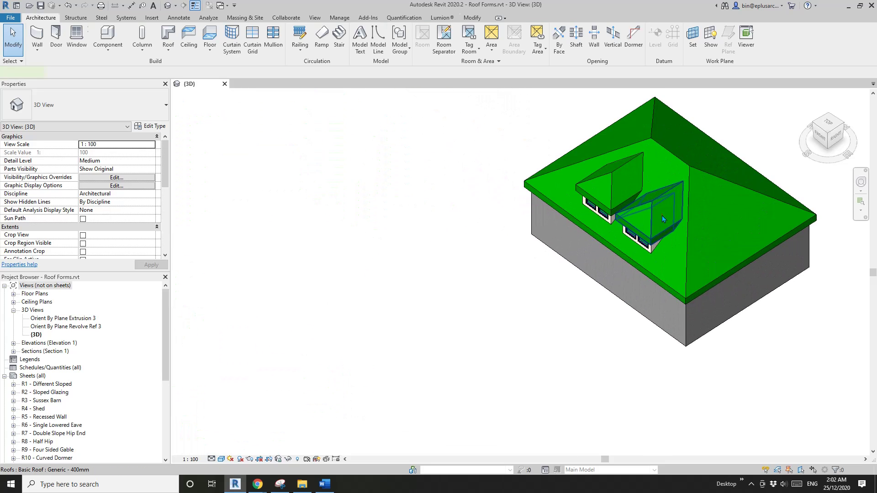
left_click(658, 215)
middle_click_drag(662, 215, 413, 267)
scroll(489, 253, "up", 3)
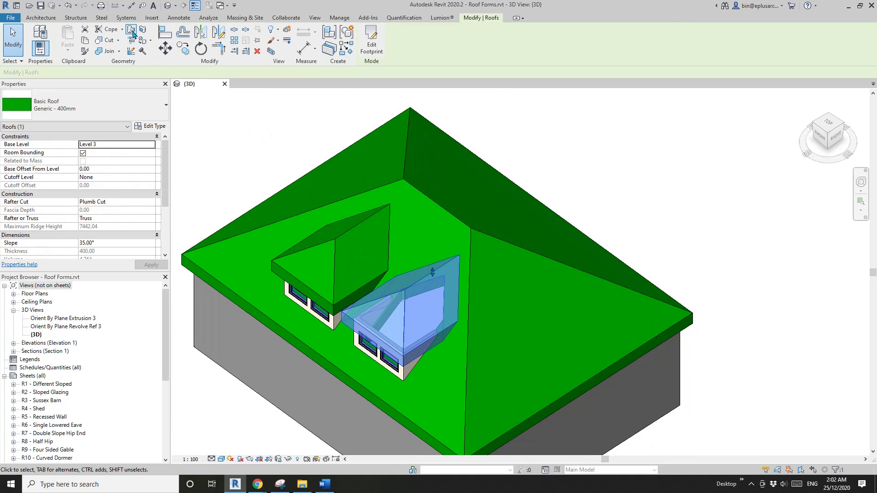
left_click(132, 32)
left_click(460, 266)
left_click(494, 275)
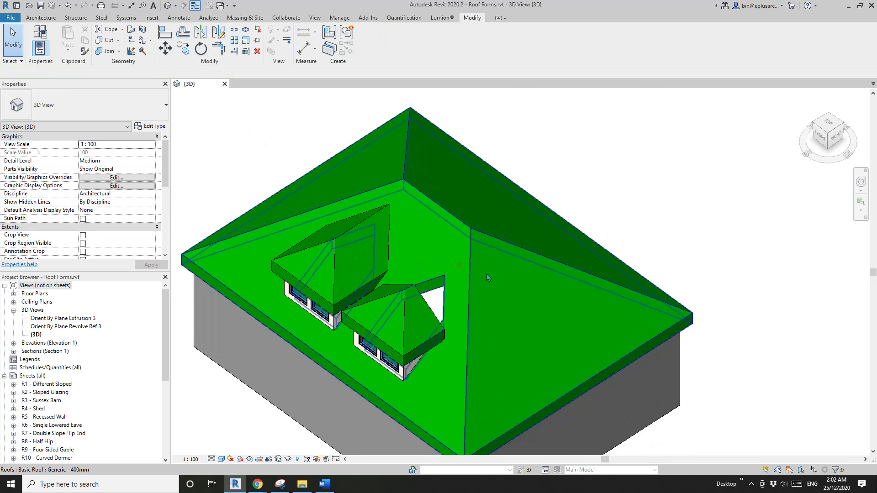
Try to rejoin the detached dormer roof to the main hipped roof with Join/Unjoin Roof.
left_click(427, 303)
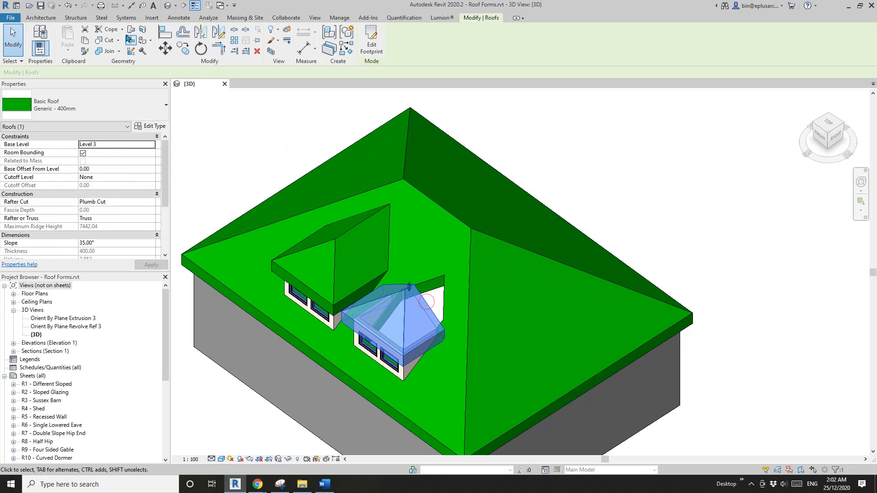
left_click(130, 32)
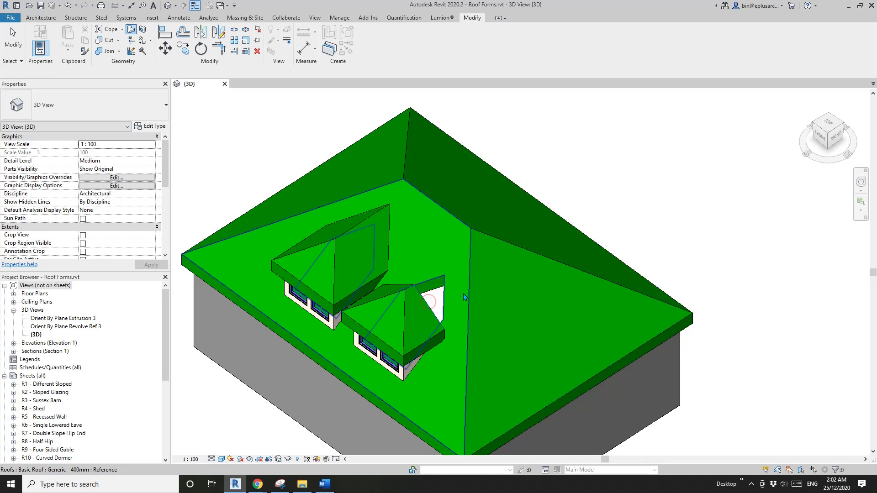
key("Escape")
scroll(463, 297, "down", 3)
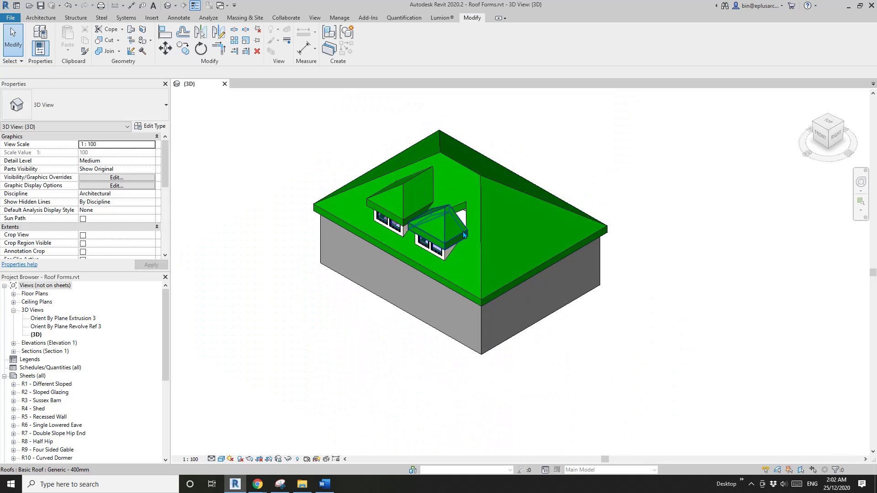
left_click(453, 224)
middle_click_drag(453, 224, 453, 245, "shift")
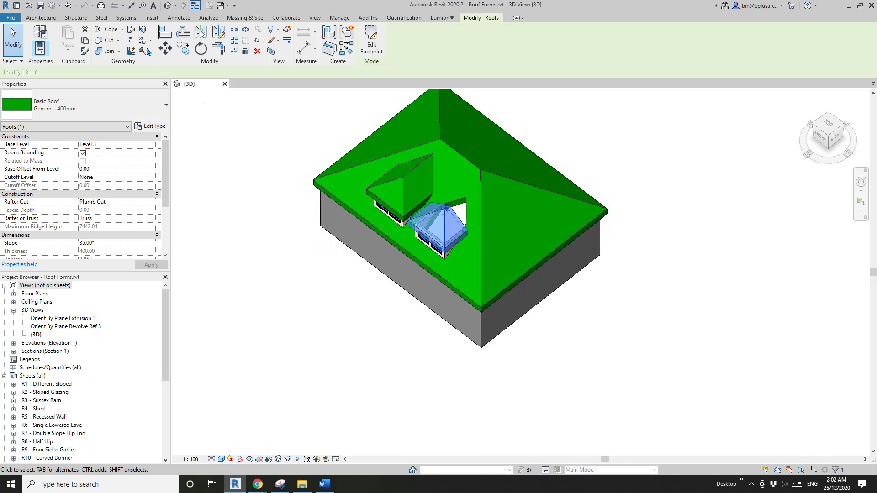
left_click(131, 31)
left_click(131, 30)
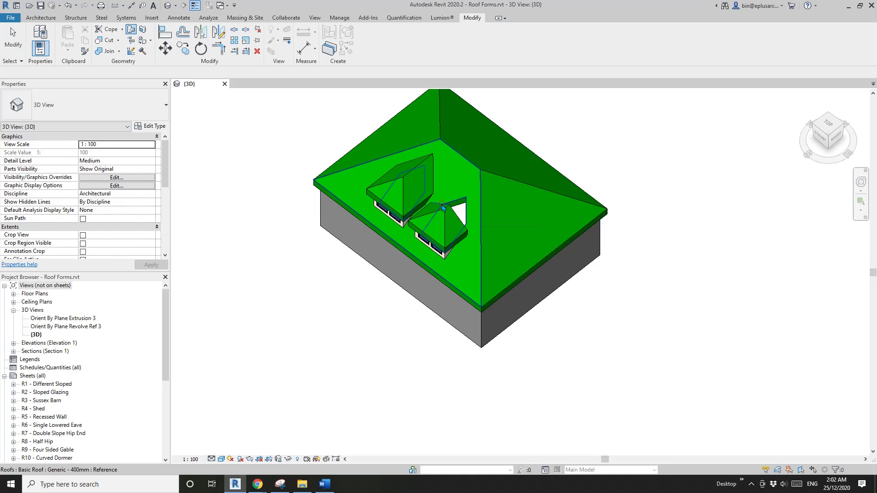
left_click(437, 220)
left_click(448, 242)
left_click(141, 33)
key("Escape")
Undo the unjoining of the dormer roof from the main hipped roof.
scroll(288, 188, "down", 3)
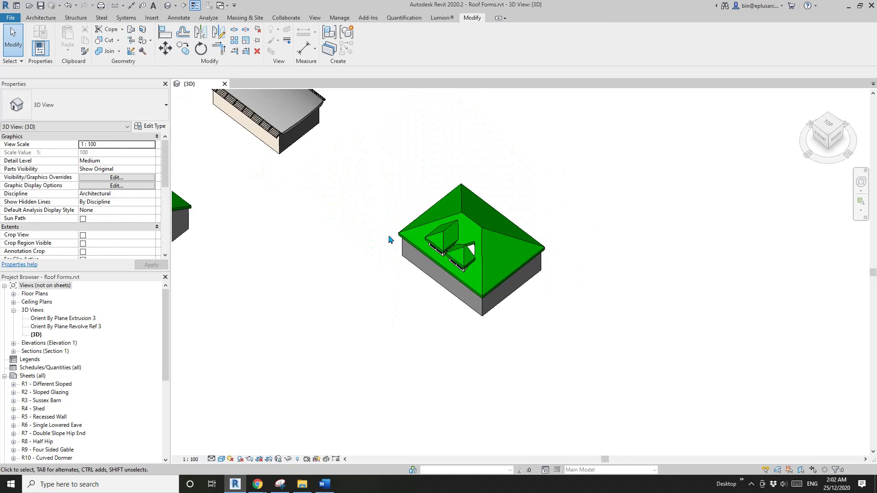
middle_click_drag(389, 239, 414, 239)
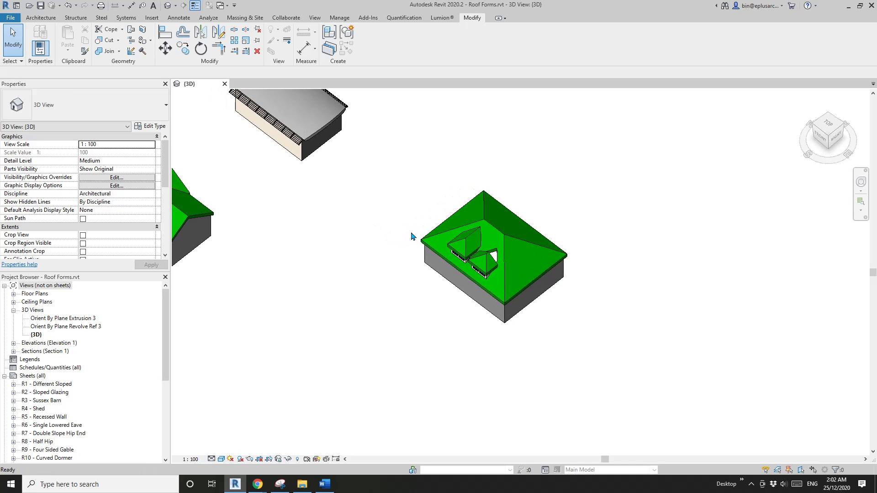
scroll(411, 236, "up", 5)
scroll(510, 215, "down", 8)
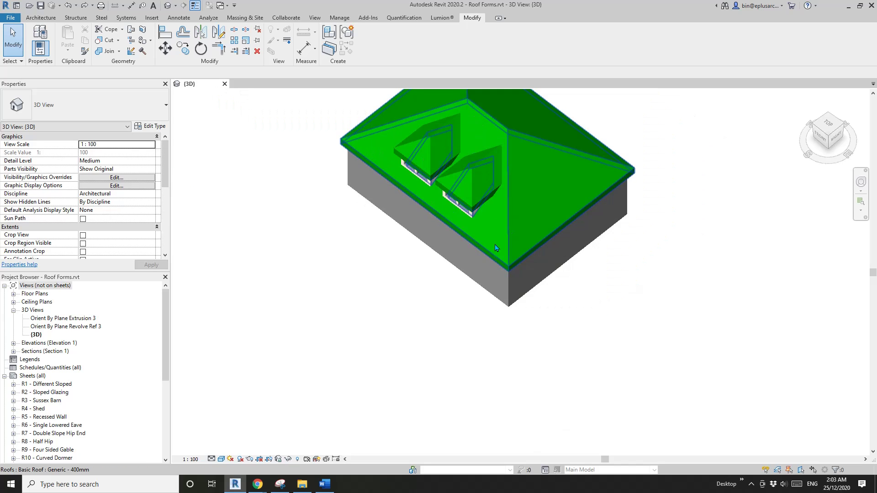
Examine the extruded curved roof samples, selecting one to check its properties, and look closely at the hipped roof with the curved dormer.
middle_click_drag(294, 172, 505, 282)
scroll(443, 192, "up", 3)
left_click(394, 151)
middle_click_drag(543, 193, 459, 266)
scroll(297, 242, "up", 1)
middle_click_drag(461, 320, 320, 200)
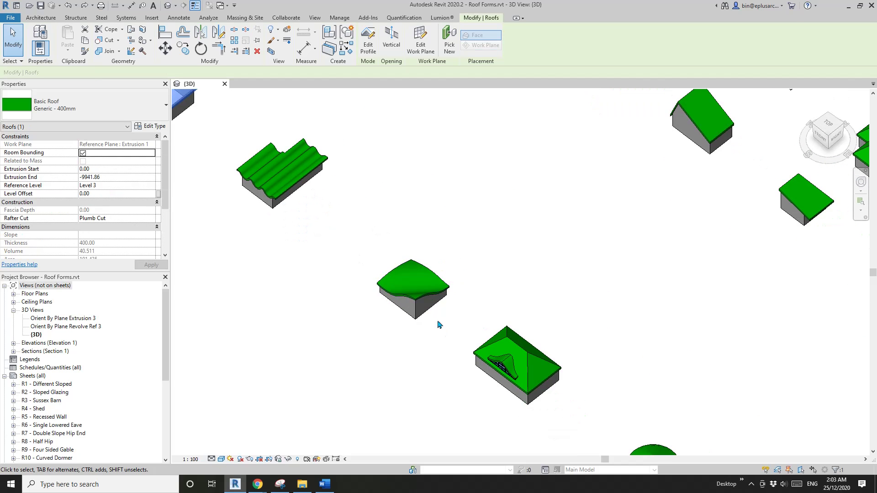
middle_click_drag(496, 379, 388, 278)
scroll(389, 277, "up", 4)
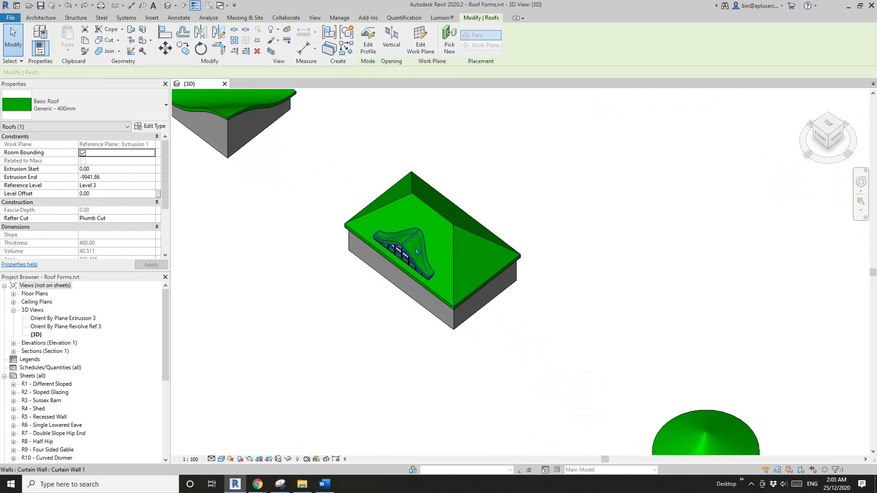
Open the conical roof's footprint to examine its circular boundary sketch, and finish the sketch without changes.
scroll(457, 285, "down", 3)
middle_click_drag(484, 297, 317, 256)
scroll(328, 258, "down", 2)
scroll(598, 307, "down", 3)
middle_click_drag(564, 301, 466, 282)
scroll(502, 338, "up", 5)
left_click(511, 345)
left_click(372, 44)
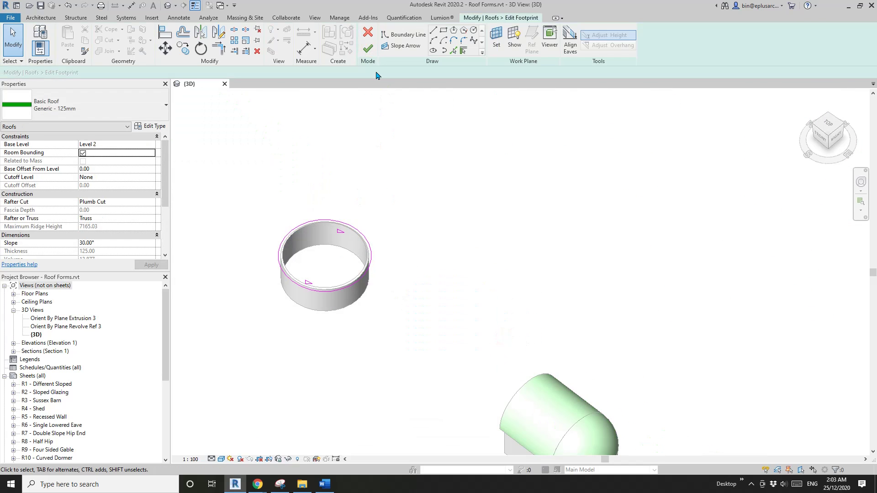
left_click(369, 49)
Open the half-domed barrel roof for in-place editing, inspect the revolve forming its rounded end, and finish the model.
middle_click_drag(537, 307, 412, 123)
left_click(464, 263)
middle_click_drag(511, 280, 372, 193)
left_click(372, 44)
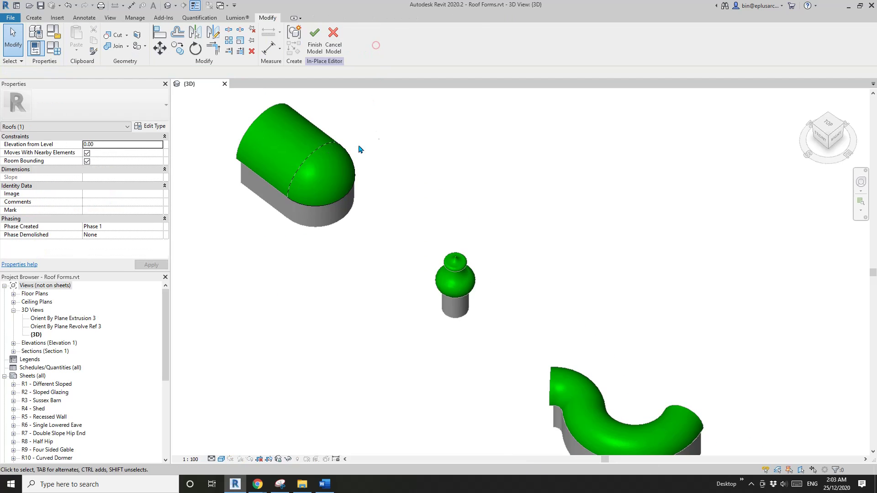
left_click(328, 192)
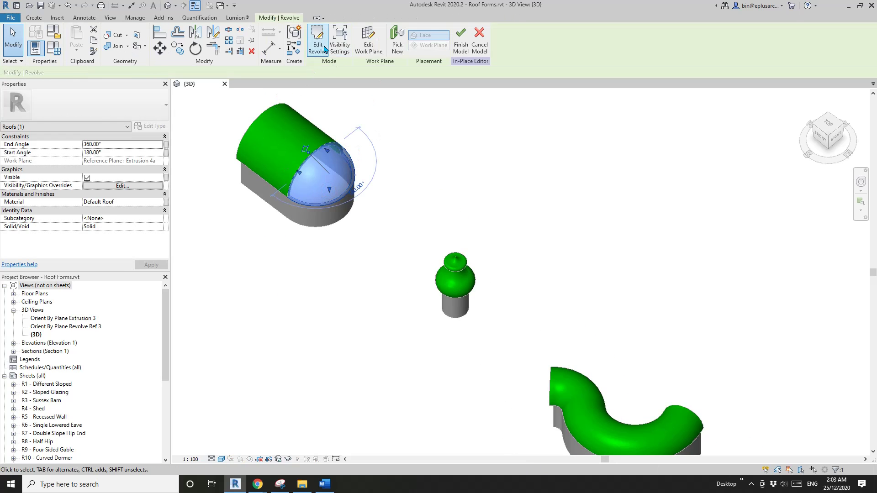
left_click(453, 46)
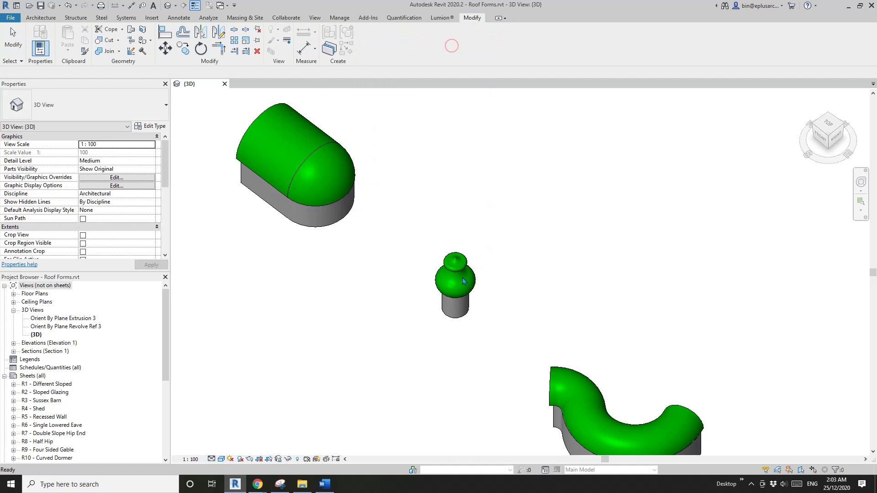
Check the small onion-shaped roof, inspect the S-shaped roof's sweep in the in-place editor, and finish the model.
left_click(466, 296)
middle_click_drag(545, 305, 387, 194)
key("Escape")
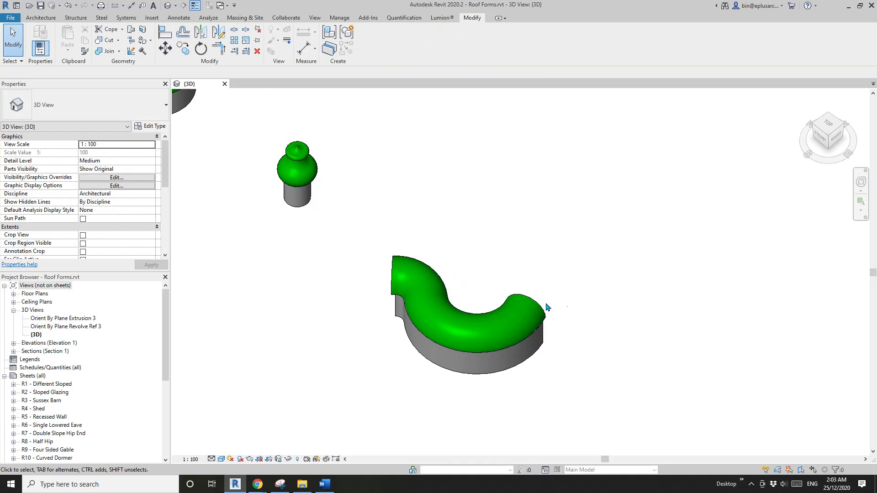
left_click(546, 307)
left_click(370, 42)
left_click(497, 324)
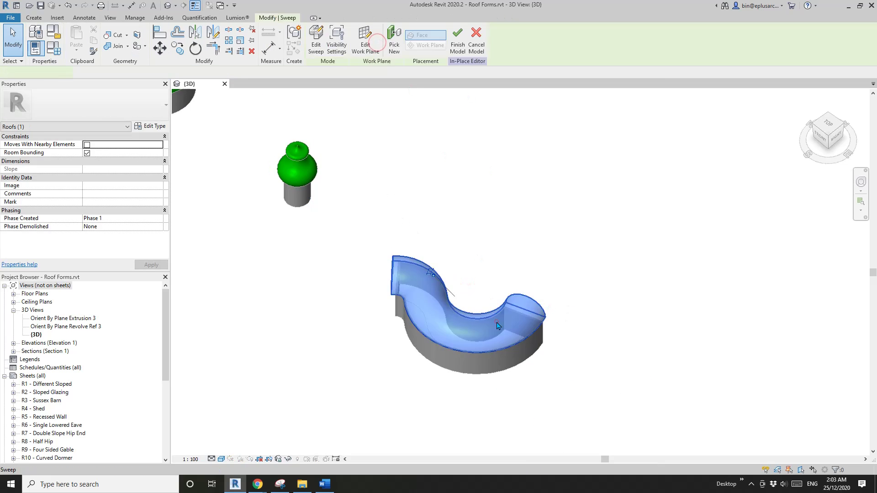
left_click(463, 51)
Close Roof Forms.rvt without saving and open Roof Types.rvt from the Sample Files folder.
scroll(491, 225, "down", 6)
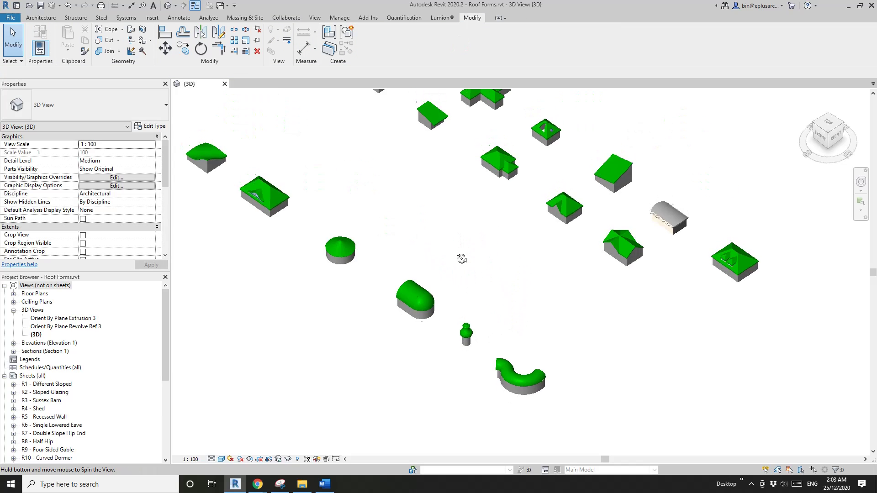
middle_click_drag(461, 259, 456, 306, "shift")
middle_click_drag(411, 233, 411, 240)
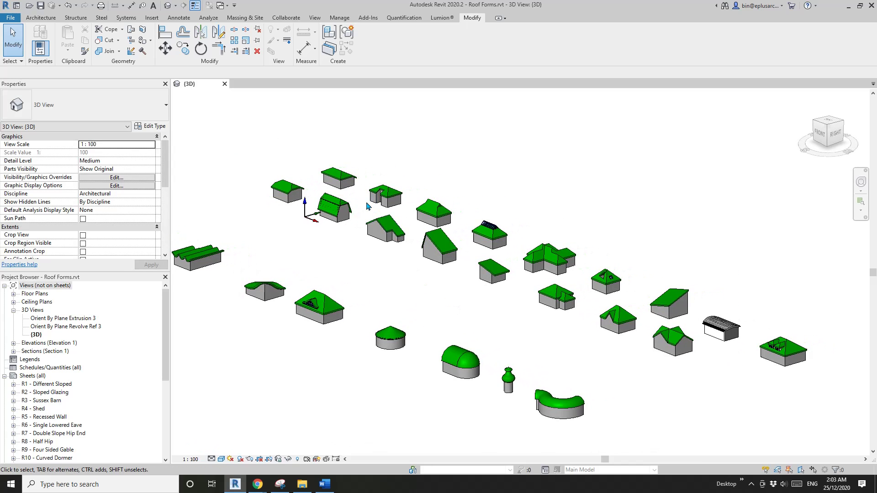
left_click(225, 84)
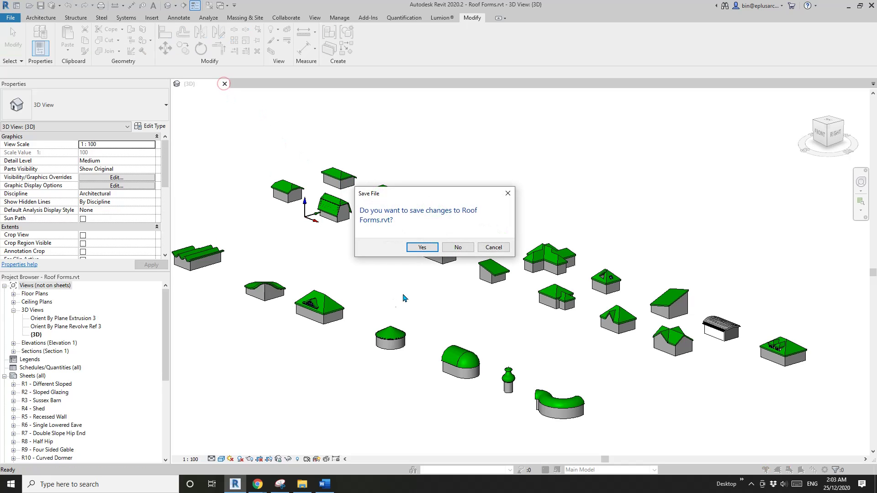
left_click(457, 247)
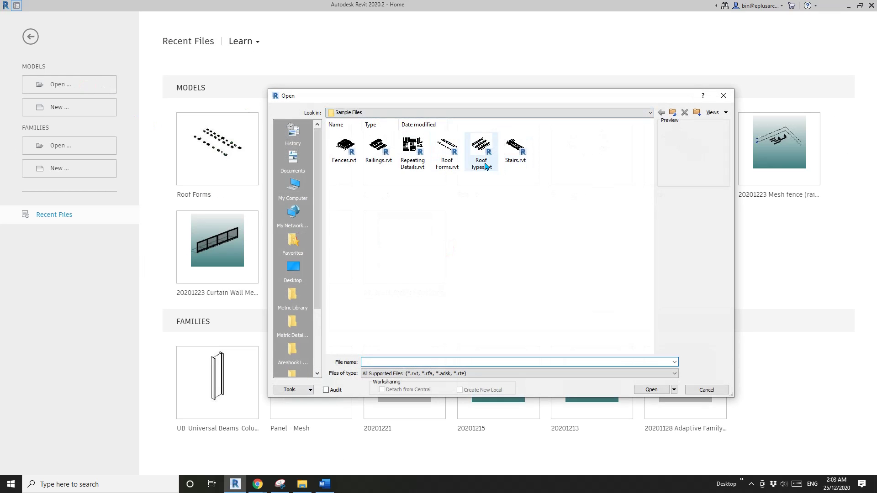
double_click(480, 148)
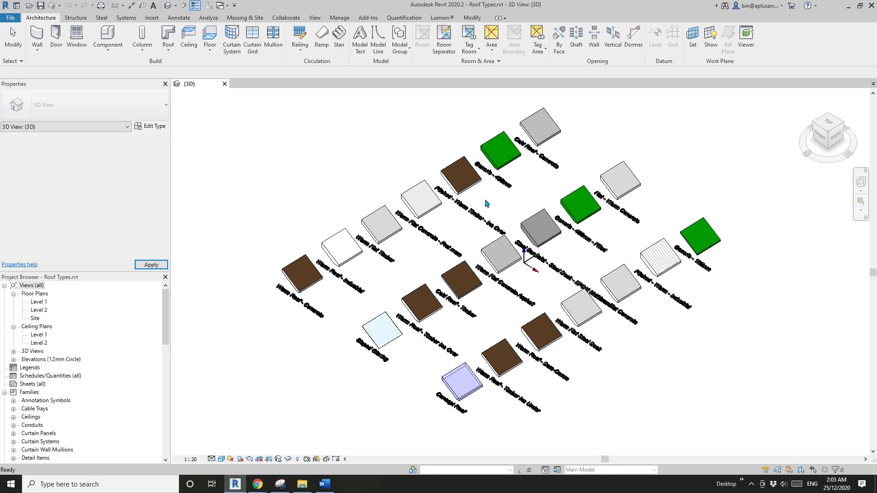
Inspect the layer structure of the Cold Roof - Timber type, cancel without changes, and look over the other labelled roof samples.
middle_click_drag(509, 279, 472, 281)
scroll(415, 302, "up", 1)
left_click(414, 300)
scroll(418, 306, "up", 3)
middle_click_drag(436, 309, 480, 289, "shift")
left_click(162, 128)
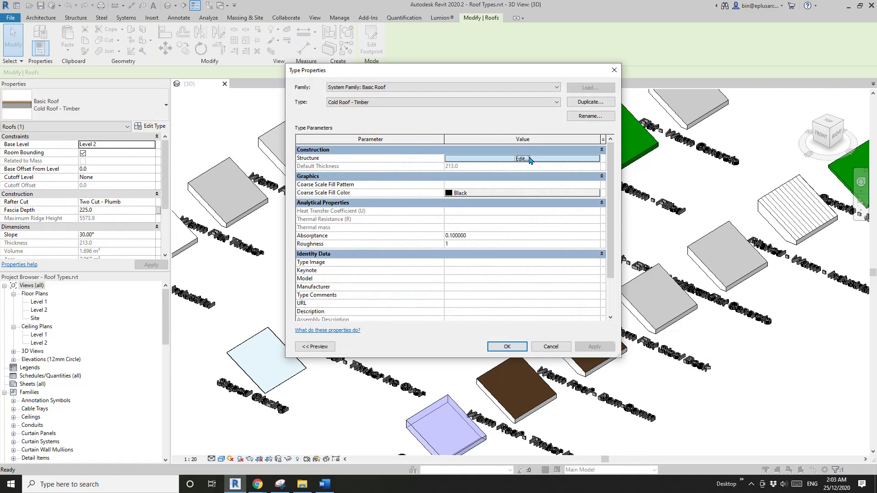
left_click(528, 157)
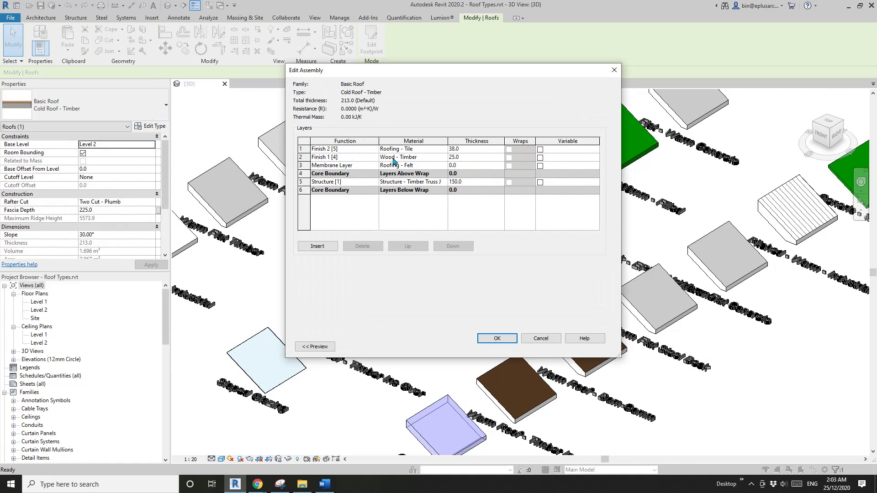
left_click(614, 71)
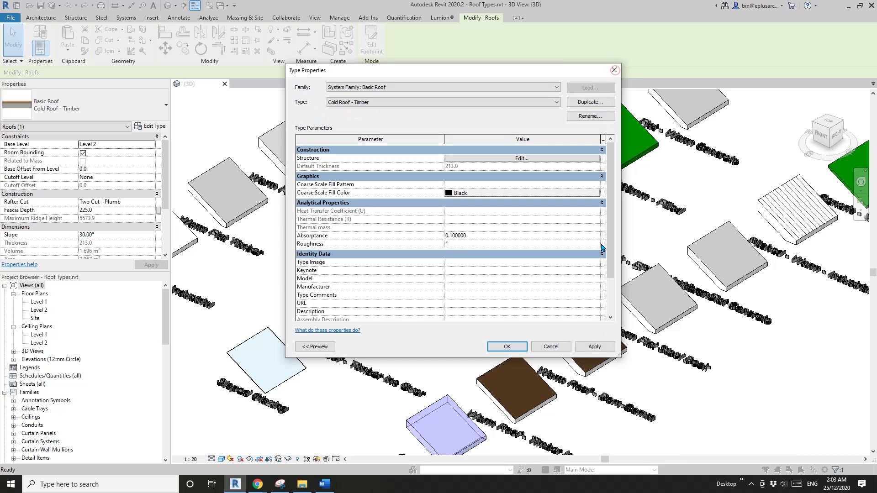
left_click(551, 346)
scroll(441, 258, "up", 3)
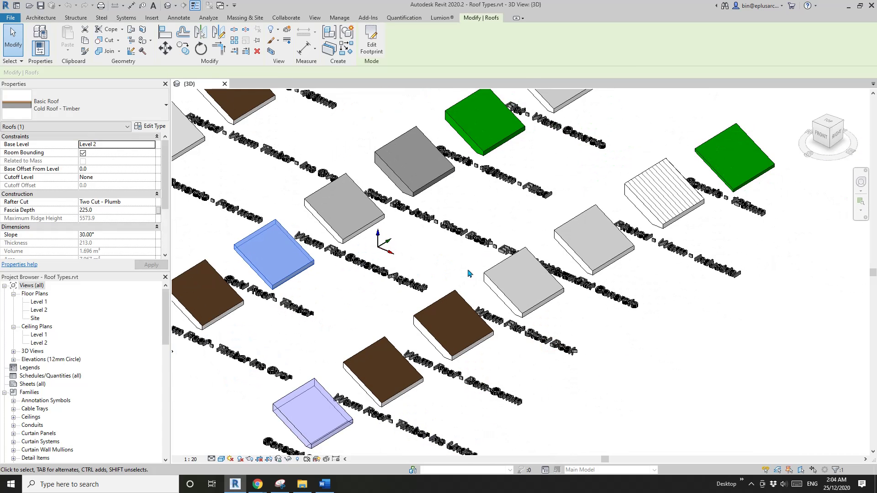
scroll(467, 270, "down", 3)
left_click(458, 301)
middle_click_drag(416, 292, 457, 306)
left_click(456, 305)
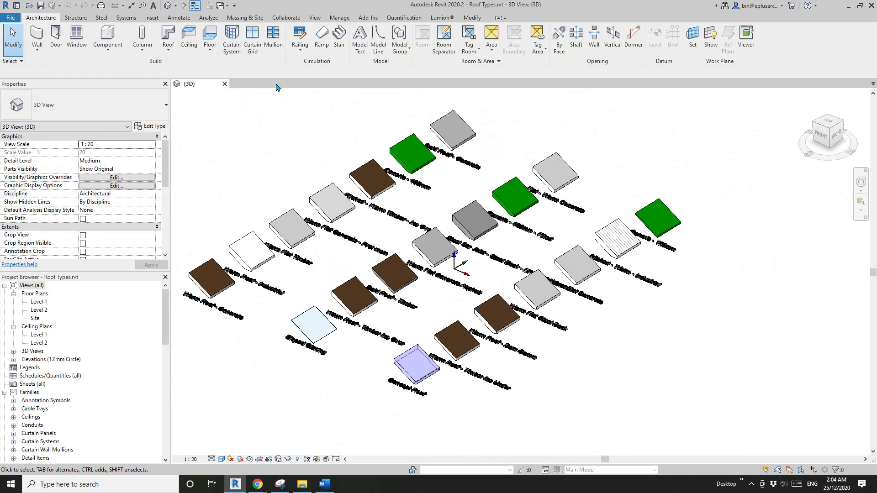
Close Roof Types.rvt and open Stairs.rvt from the Sample Files folder.
left_click(222, 84)
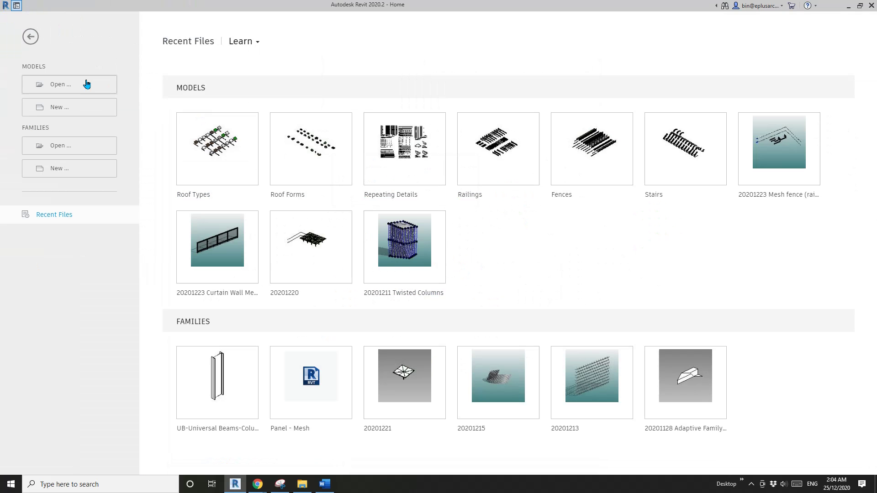
left_click(79, 83)
double_click(514, 150)
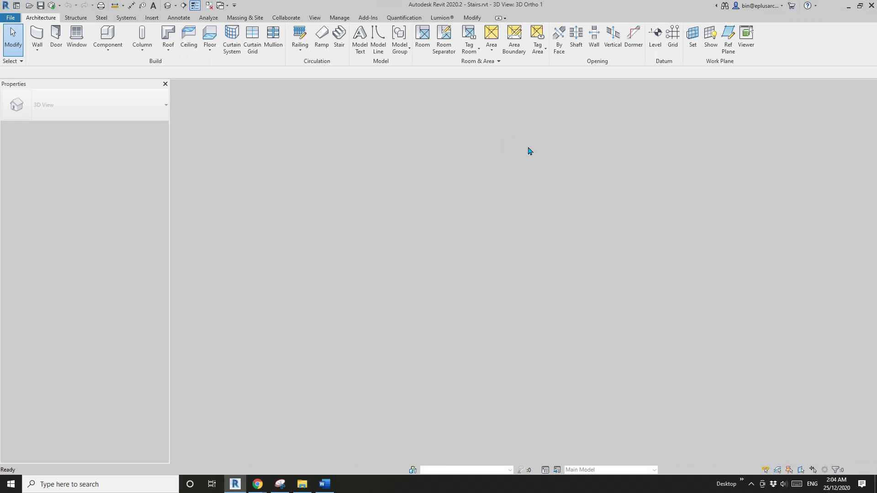
Examine the straight, L-shaped and curved stair samples up close, including the residential, concrete and metal pan types.
scroll(574, 339, "up", 5)
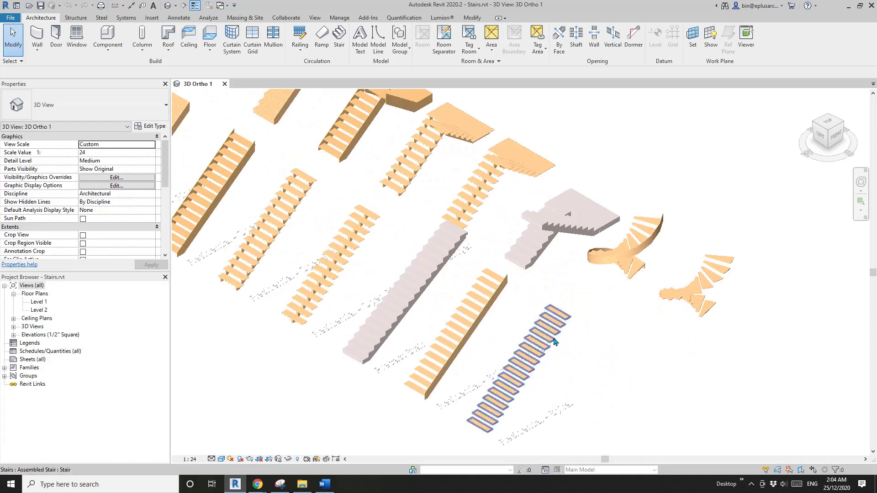
scroll(540, 314, "up", 8)
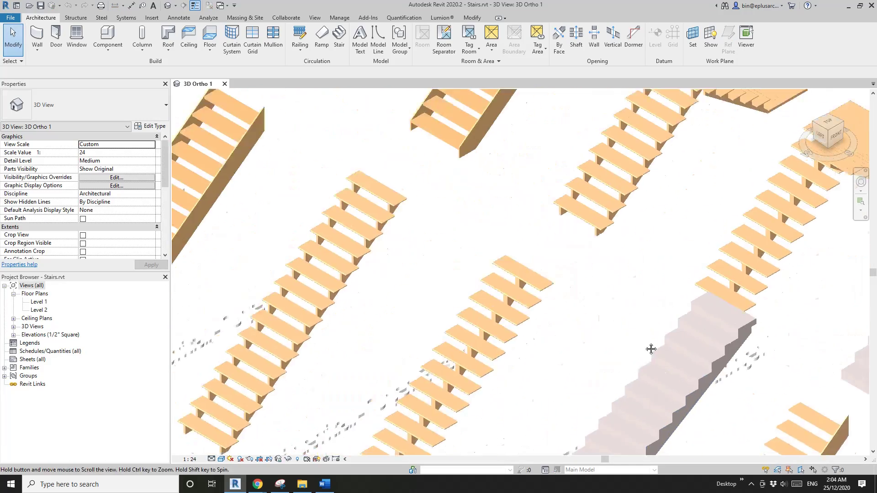
middle_click_drag(550, 296, 587, 320)
middle_click_drag(368, 298, 542, 337)
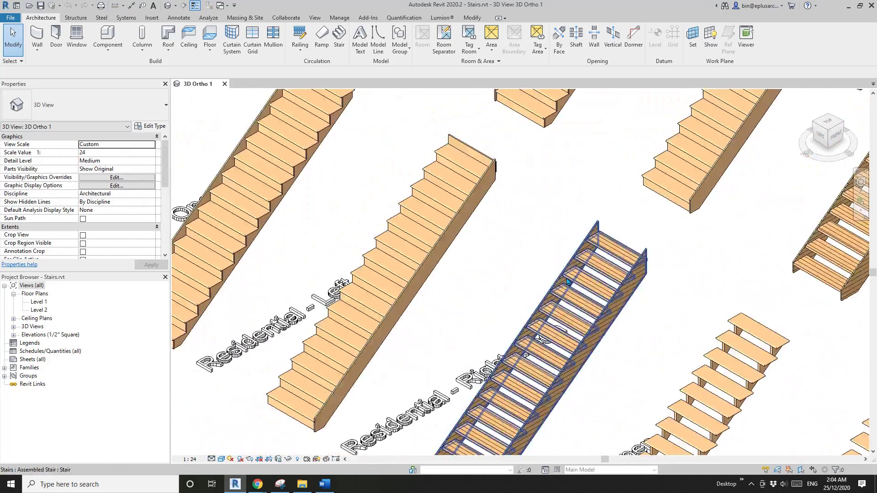
middle_click_drag(385, 268, 589, 338)
middle_click_drag(495, 190, 379, 284)
scroll(379, 284, "down", 4)
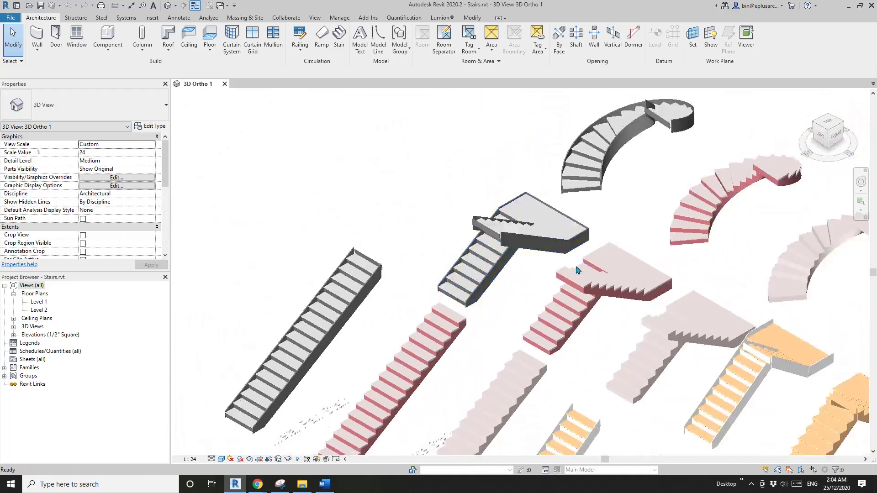
scroll(446, 273, "down", 2)
middle_click_drag(539, 331, 489, 287)
middle_click_drag(513, 337, 482, 291)
Check the properties of the L-shaped Residential - Left Open stair and clear the selection.
left_click(446, 257)
scroll(452, 258, "down", 2)
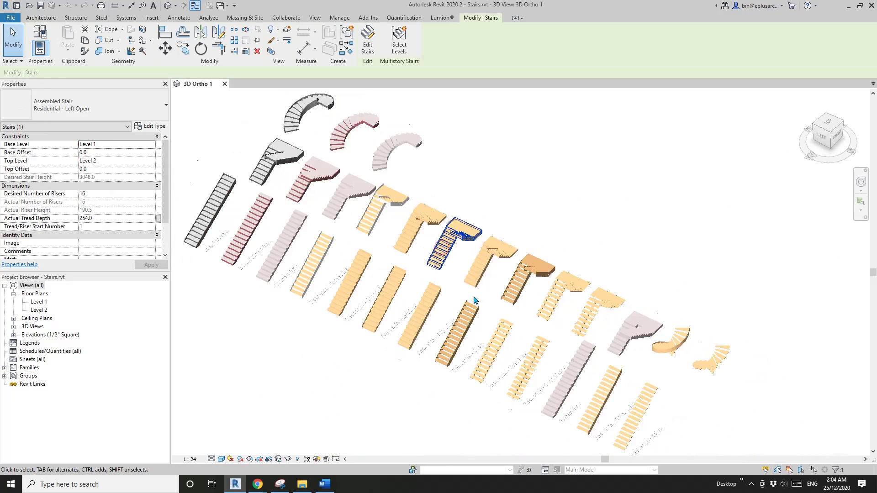
scroll(459, 260, "up", 1)
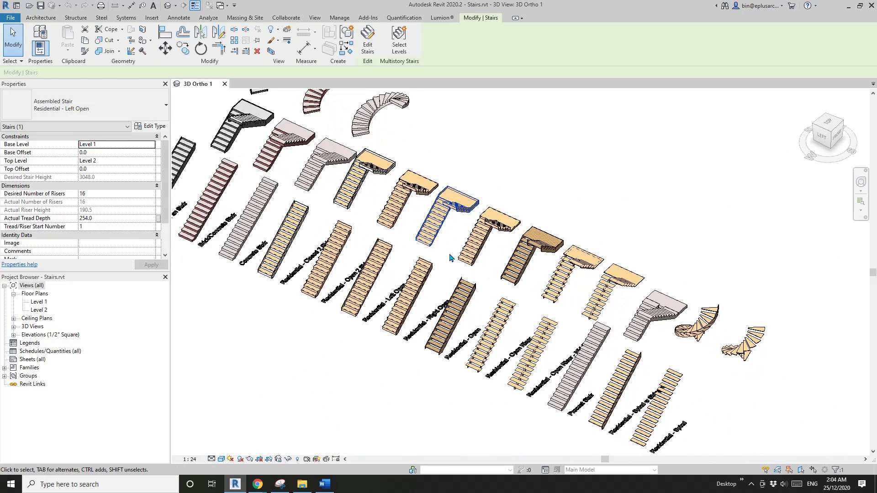
middle_click_drag(450, 258, 459, 266)
key("Escape")
middle_click_drag(398, 233, 455, 261)
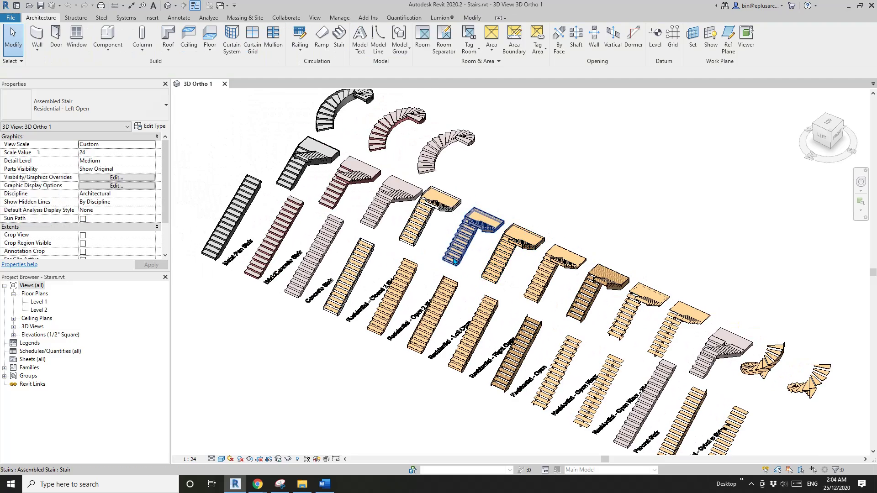
scroll(420, 229, "up", 1)
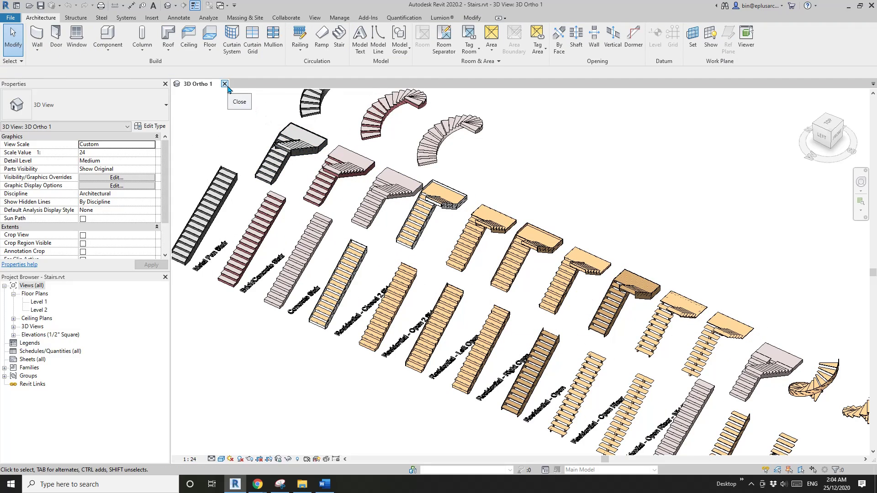
Look over the row of L-shaped stairs, check the properties of the Residential - Right Open stair, and deselect it.
middle_click_drag(398, 197, 382, 204)
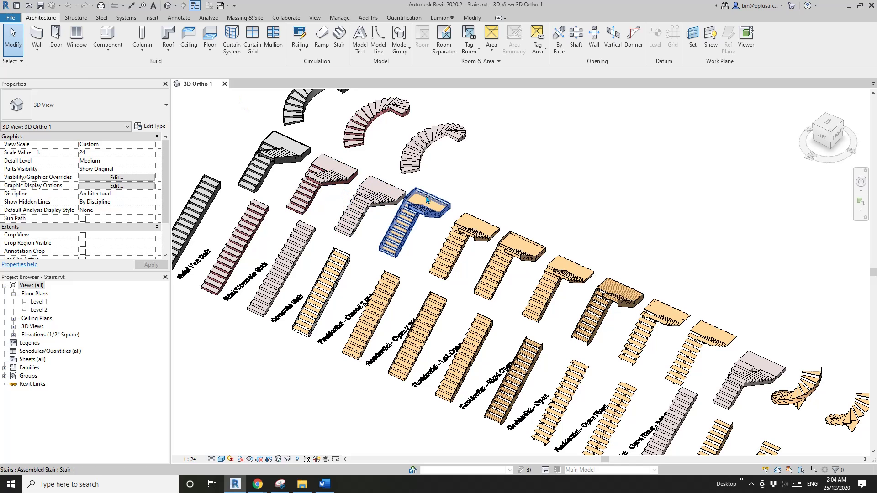
middle_click_drag(449, 231, 438, 227)
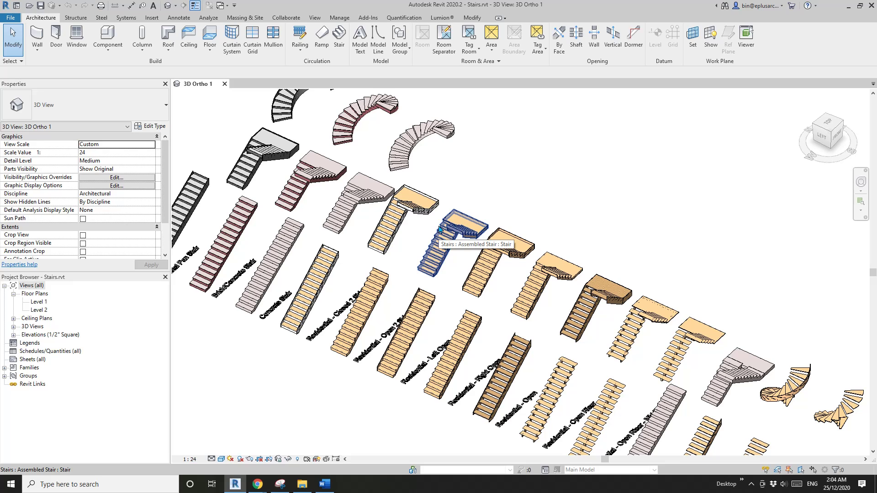
middle_click_drag(439, 230, 456, 229)
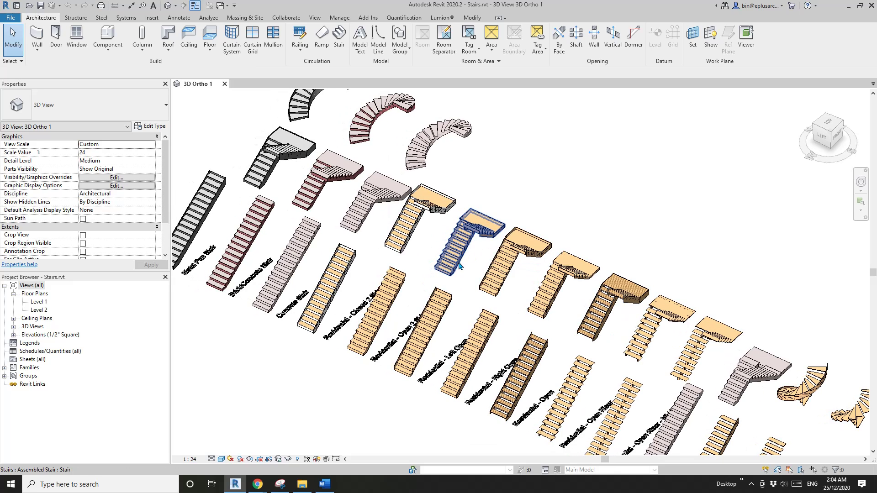
middle_click_drag(514, 274, 487, 280)
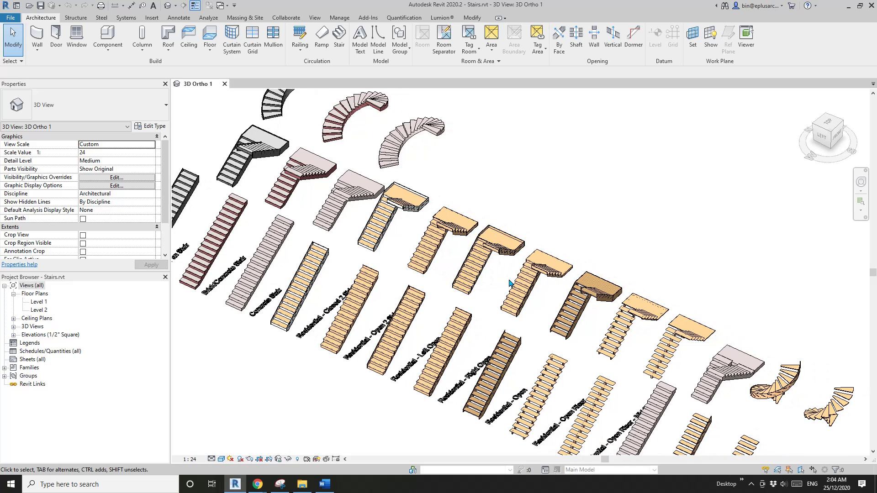
middle_click_drag(537, 299, 488, 306)
scroll(501, 298, "down", 3)
scroll(473, 330, "up", 2)
left_click(481, 311)
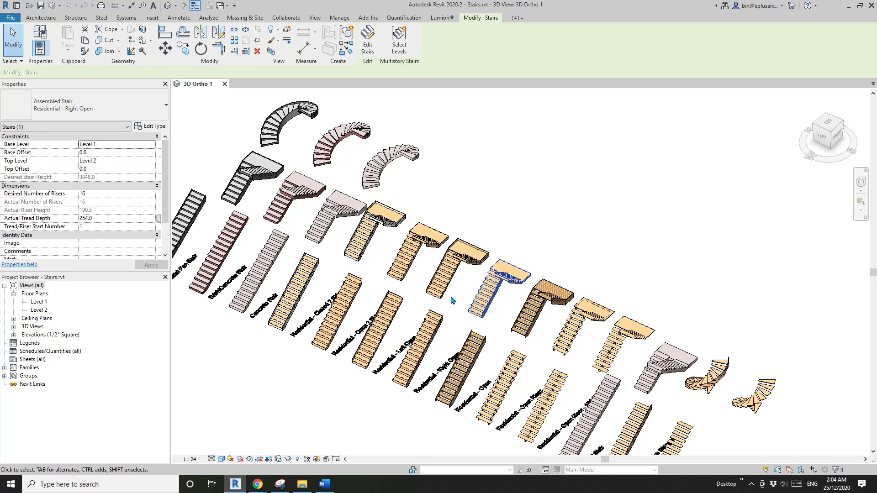
middle_click_drag(538, 346, 516, 339)
left_click(515, 340)
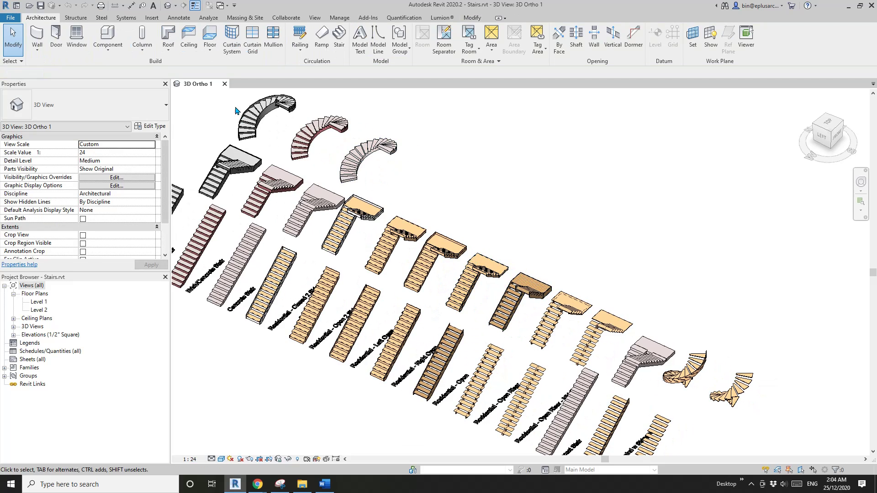
Close Stairs.rvt and switch to the Youtube Ideas.rtf document in Word.
left_click(225, 84)
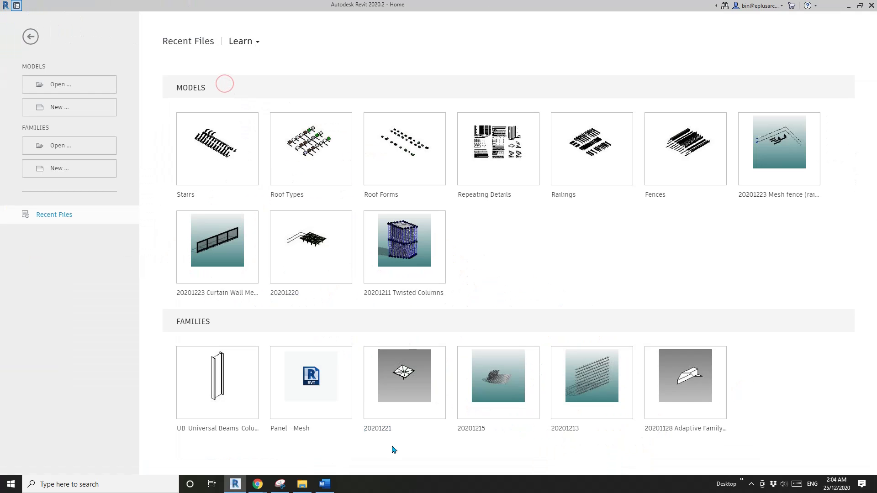
left_click(308, 484)
left_click(325, 484)
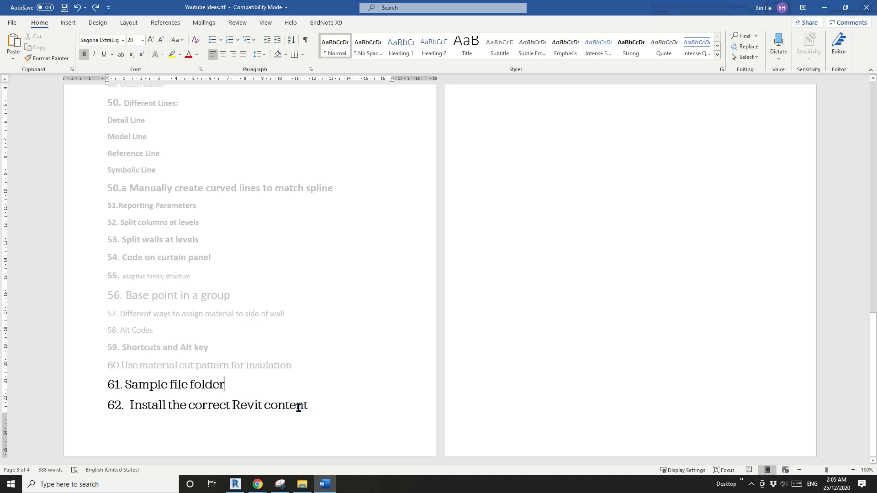
Review list items 61 "Sample file folder" and 62 "Install the correct Revit content", enlarging the document view to 140%.
left_click_drag(315, 407, 232, 406)
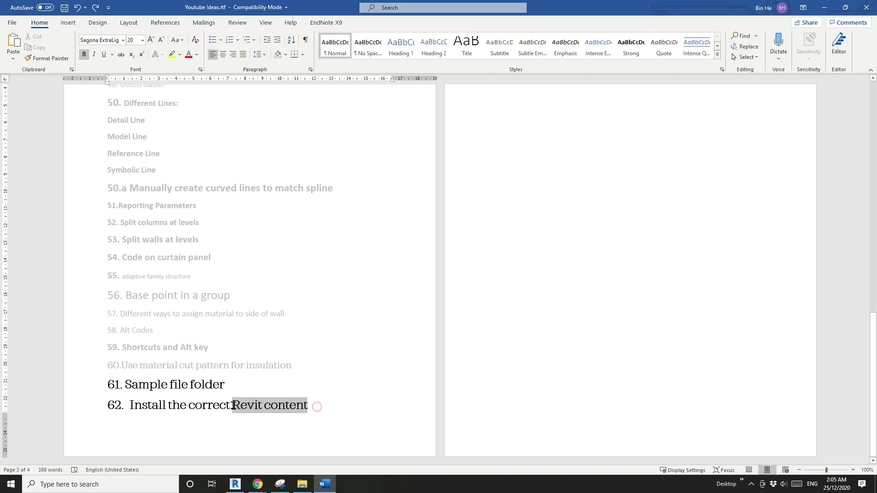
left_click(322, 407)
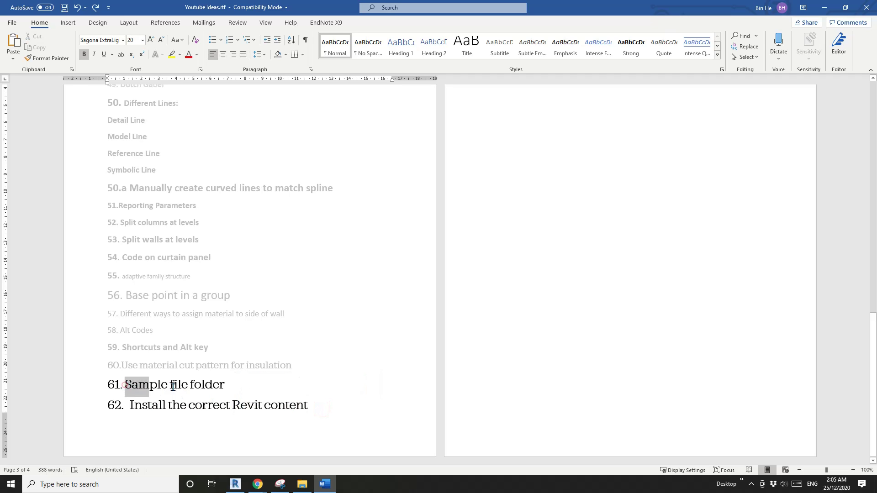
left_click(245, 385)
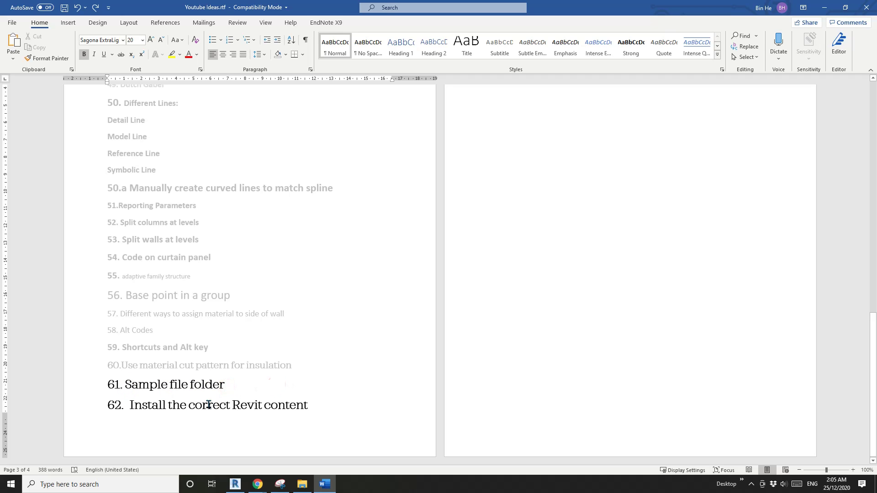
scroll(195, 408, "up", 3, "ctrl")
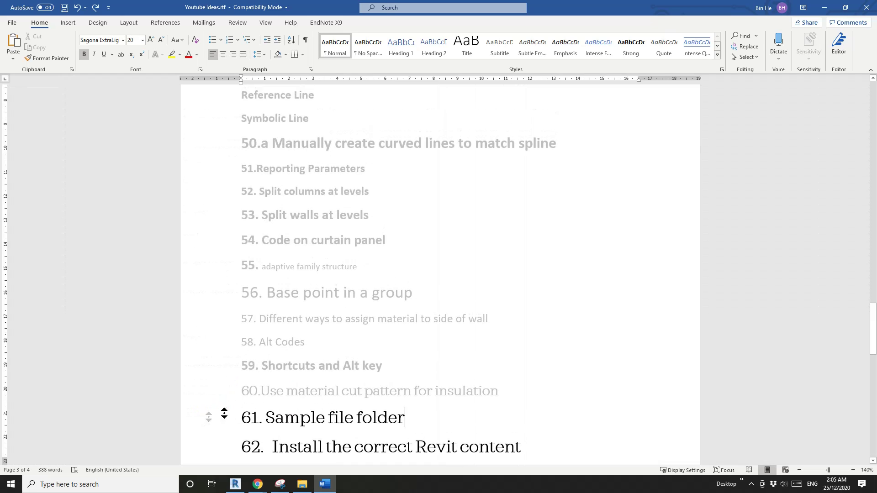
scroll(369, 379, "down", 3)
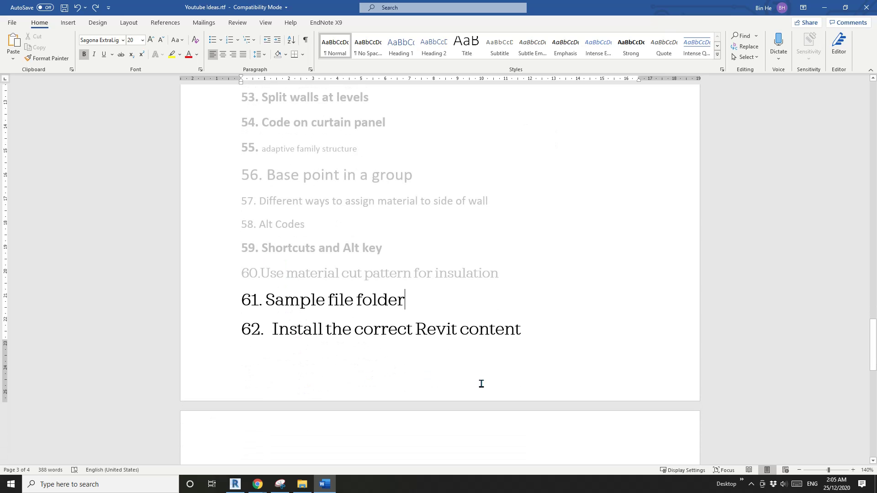